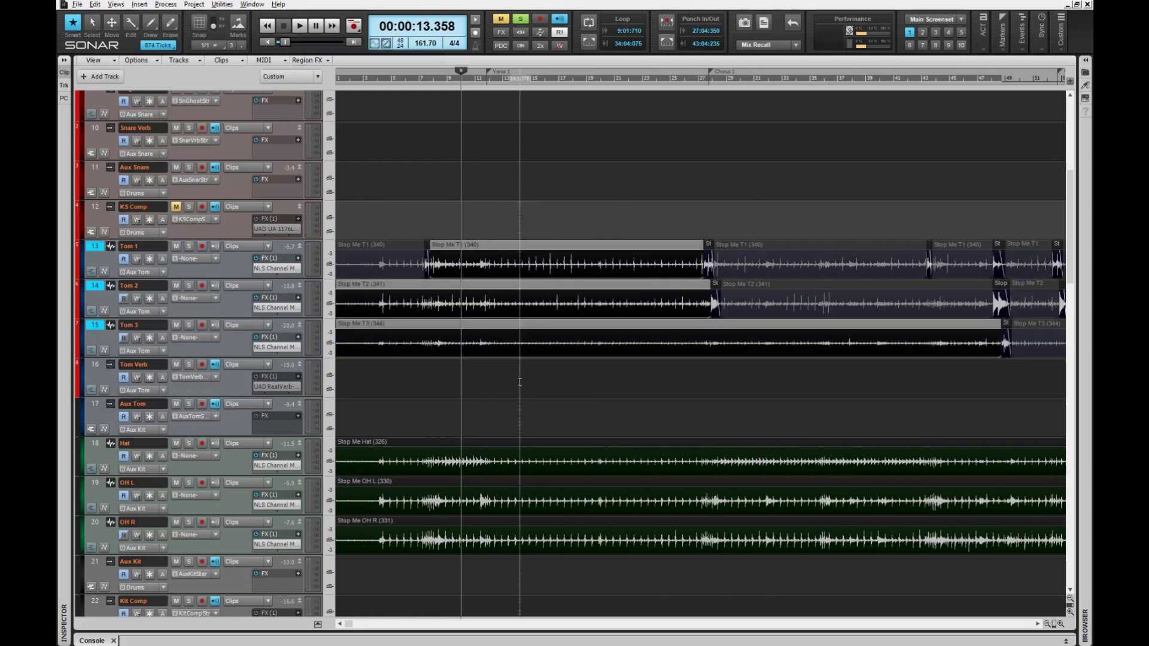
Play back the passage containing the tom clips, clear their selection, and place the playhead at about 21.7 seconds
key("space")
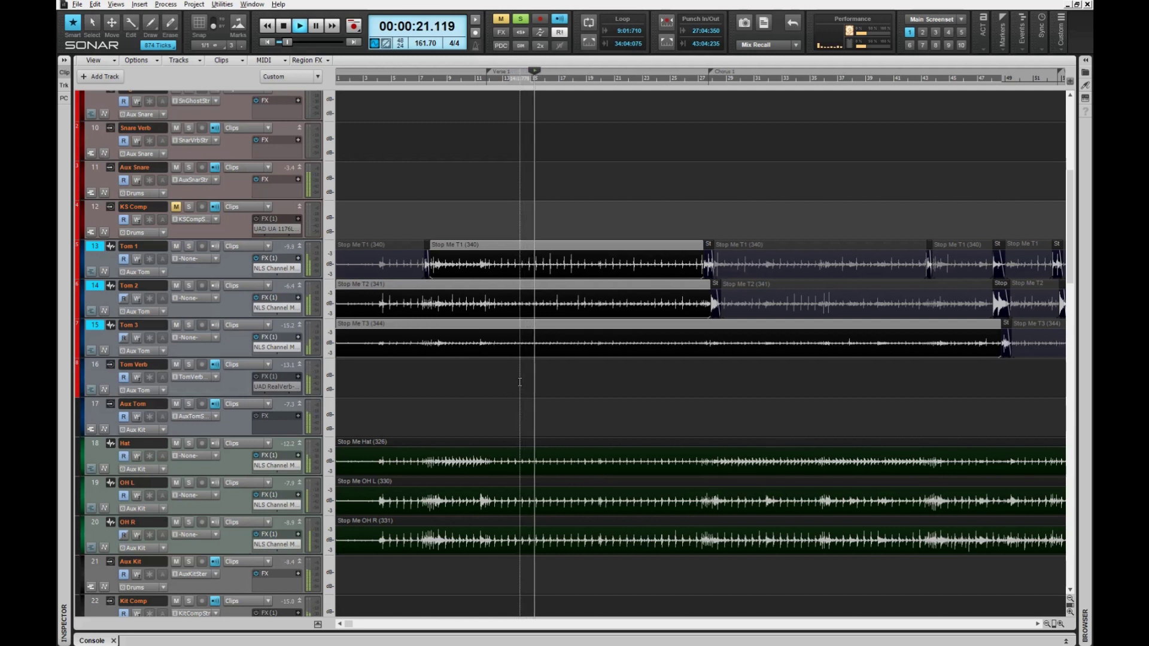
left_click(520, 382)
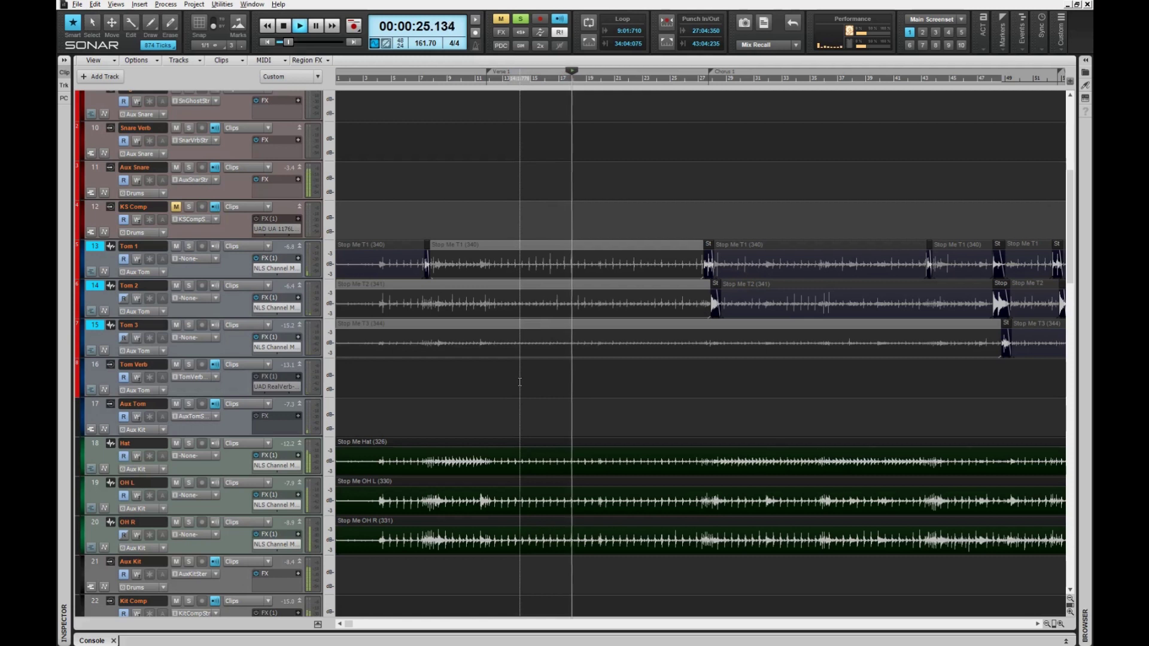
key("space")
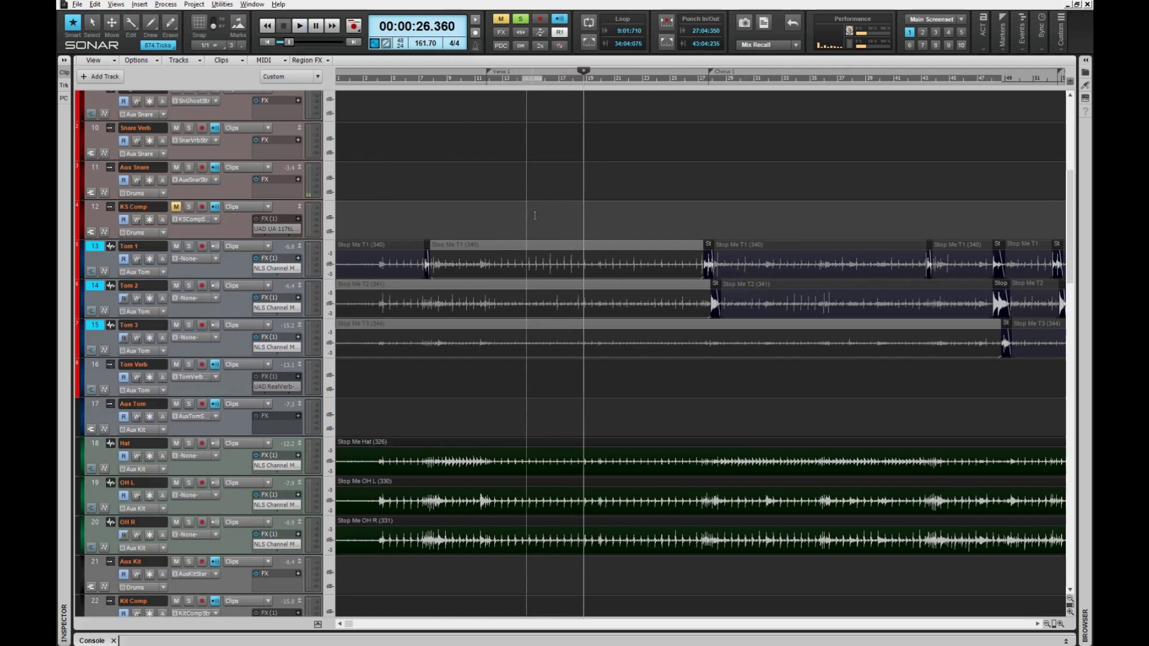
left_click(540, 371)
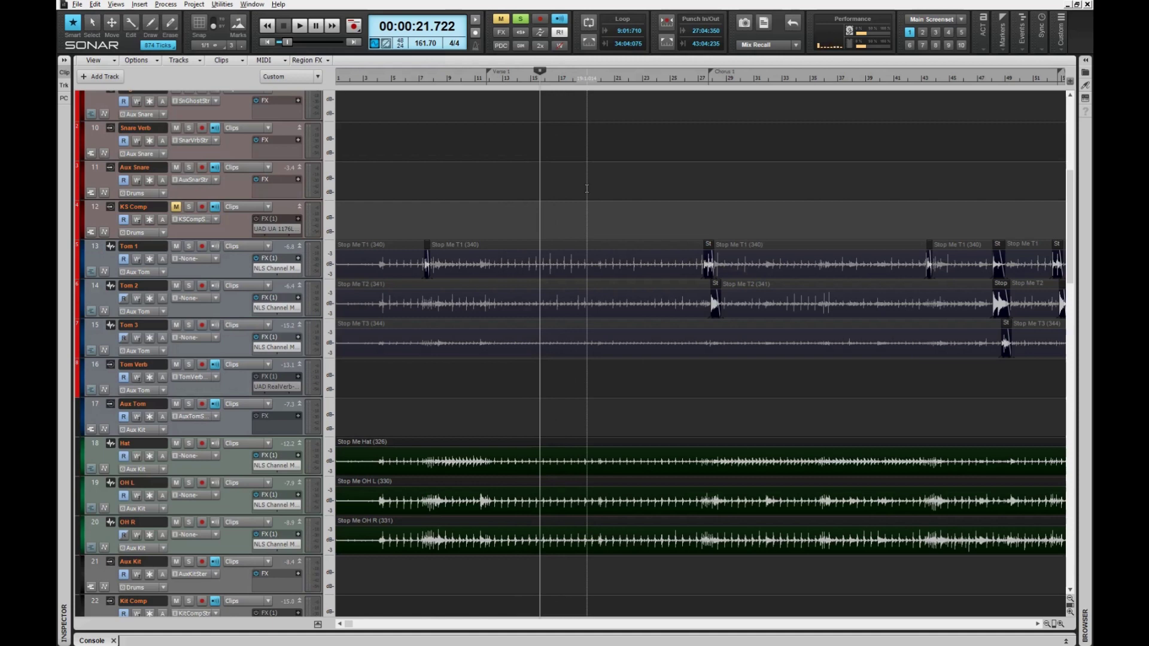
scroll(586, 188, "up", 8)
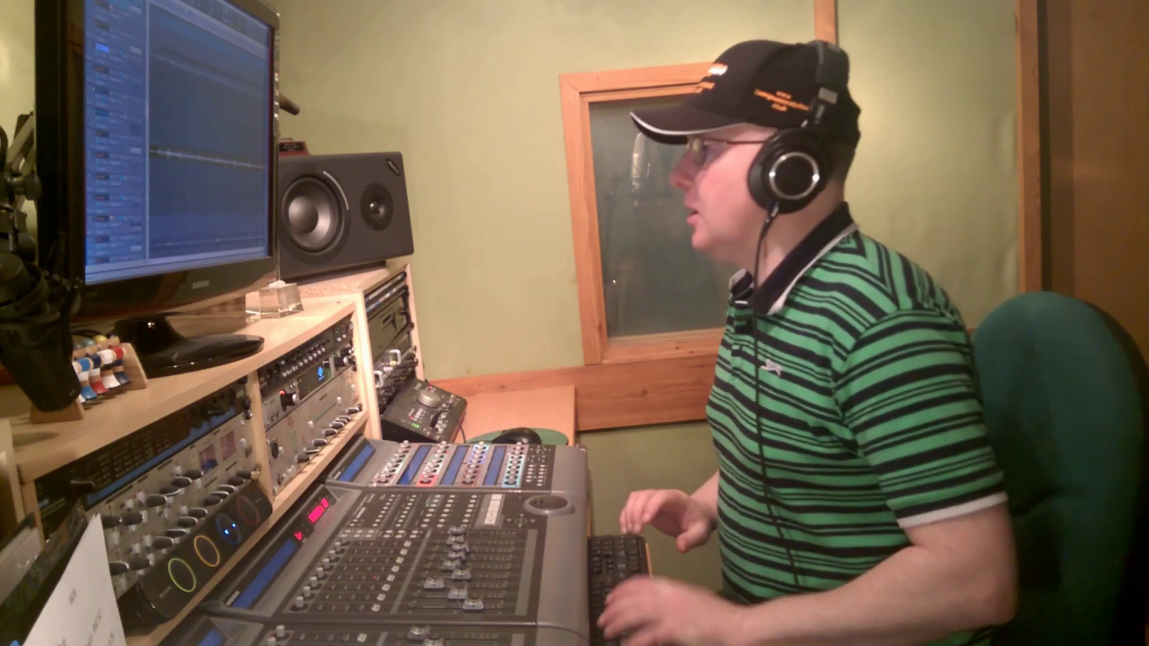
Audition the soloed Kick track with the console shown, and return to the full track view
key("d")
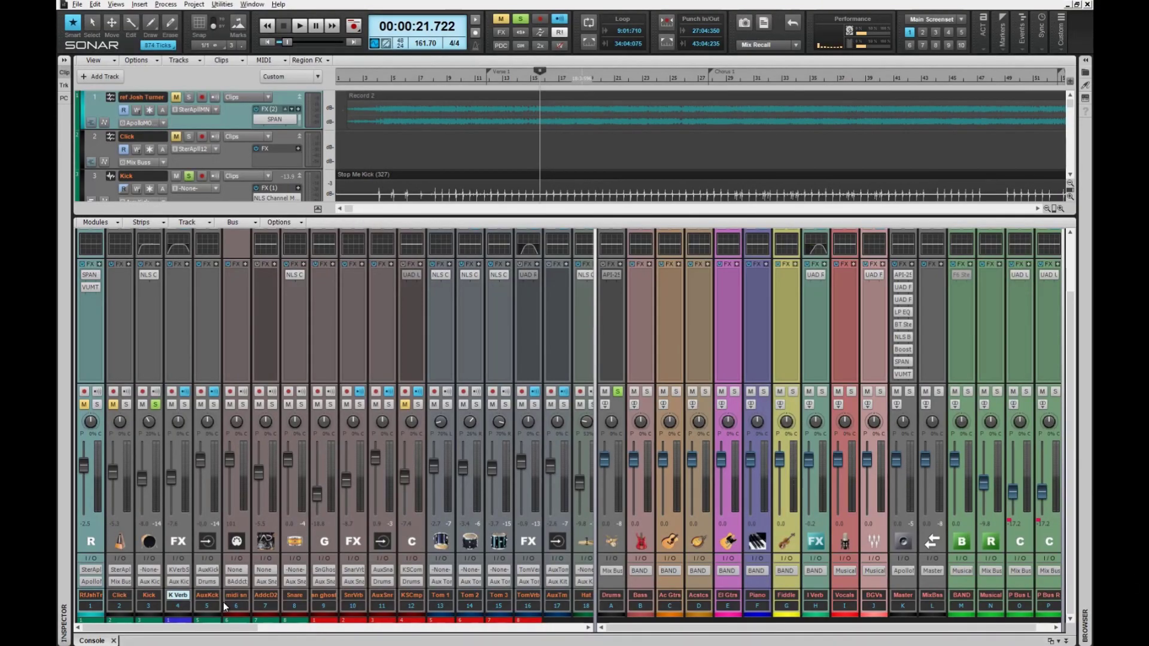
key("space")
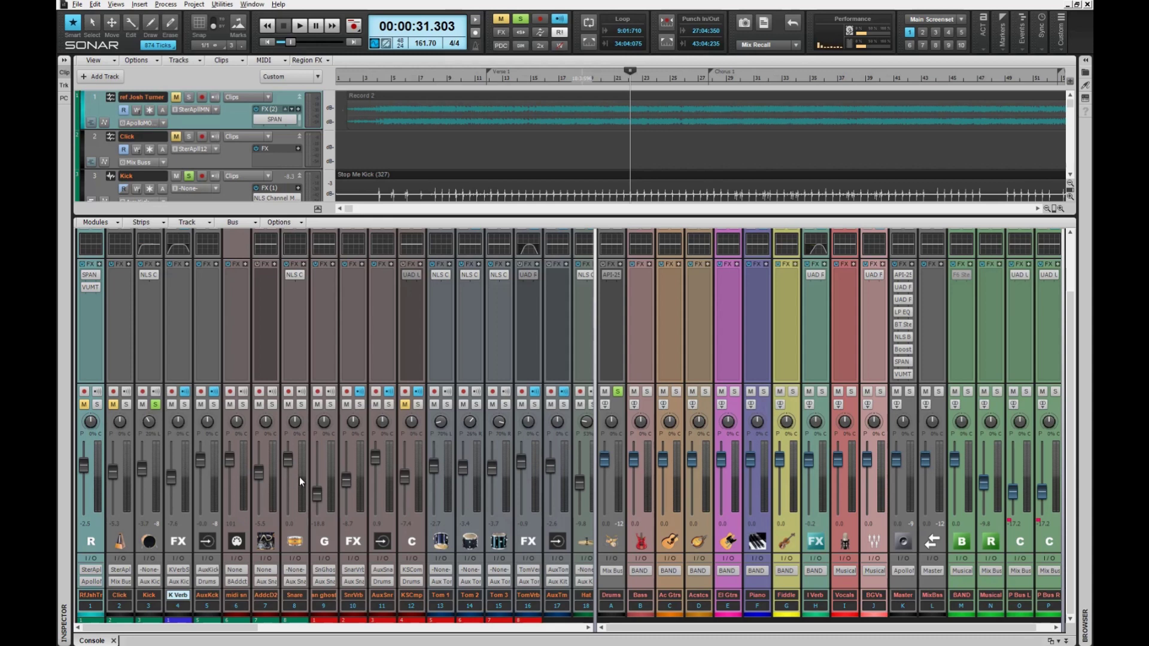
key("d")
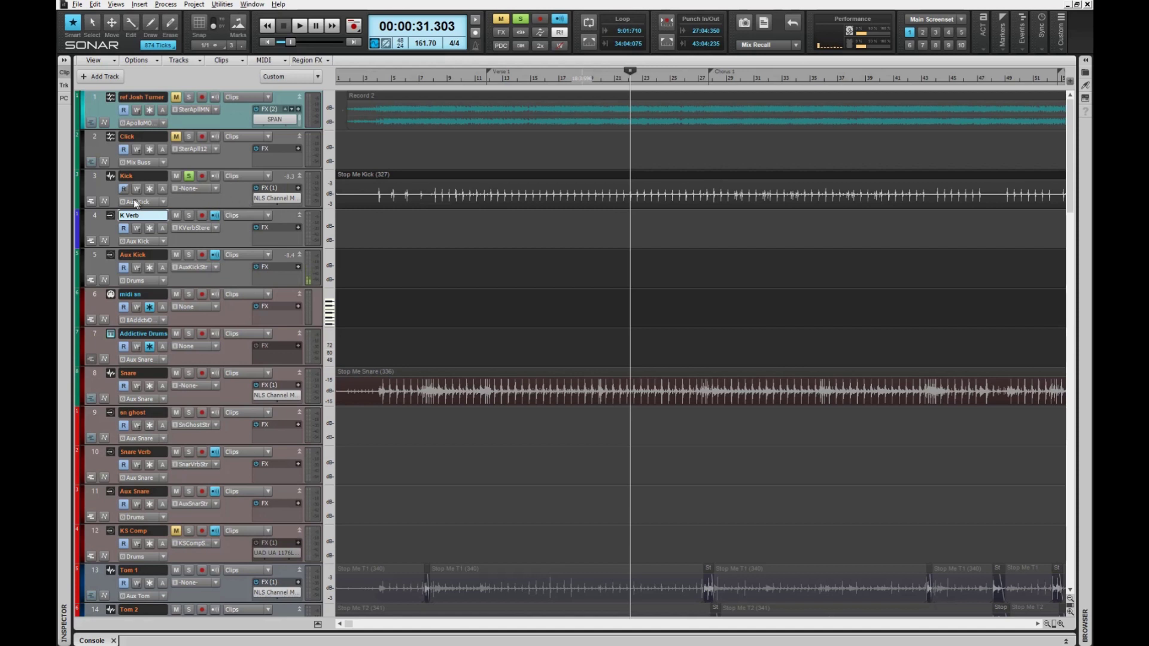
Clone the Kick track once with its events, properties, effects and sends, starting at track 4, and enlarge the copy's height
right_click(96, 178)
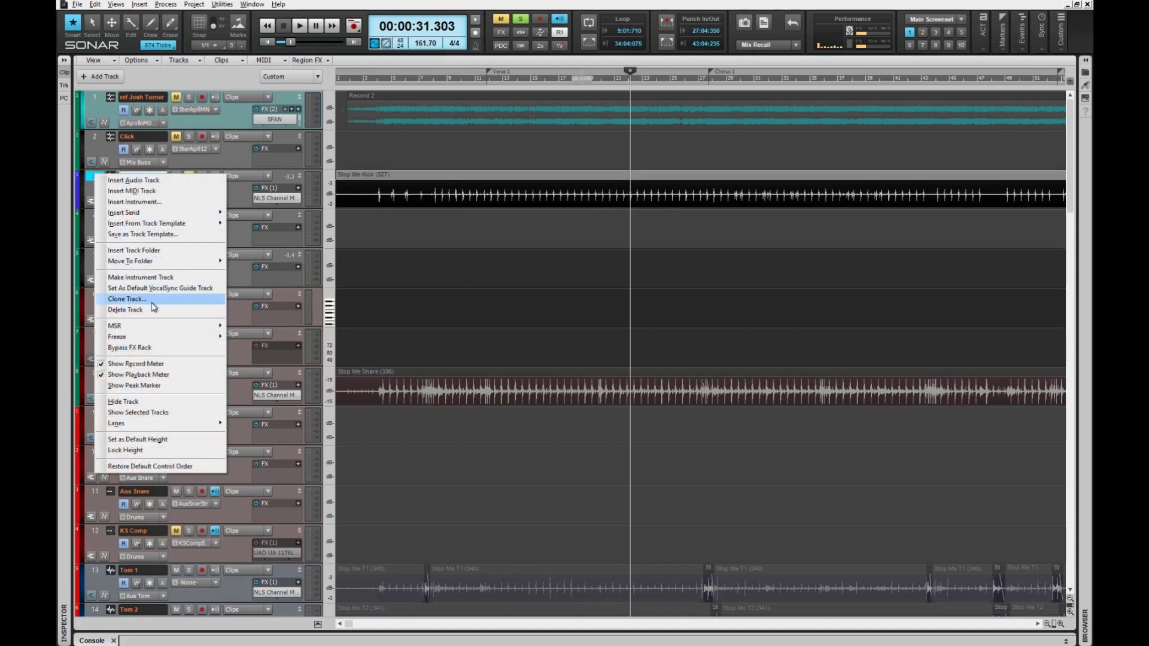
left_click(154, 300)
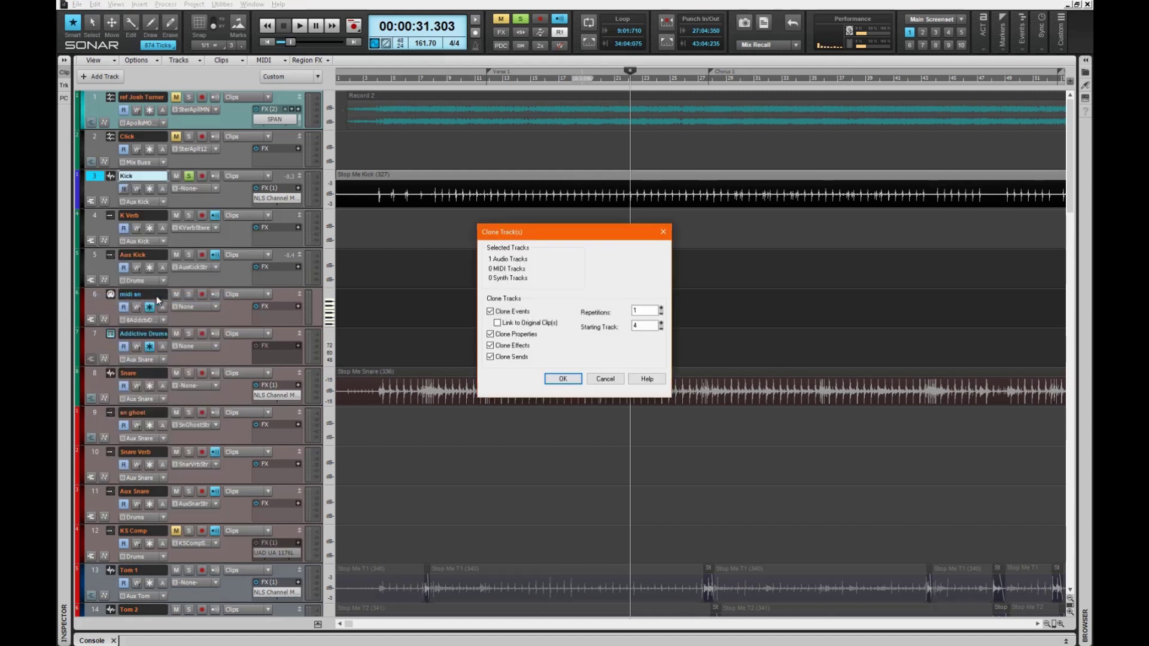
left_click(563, 379)
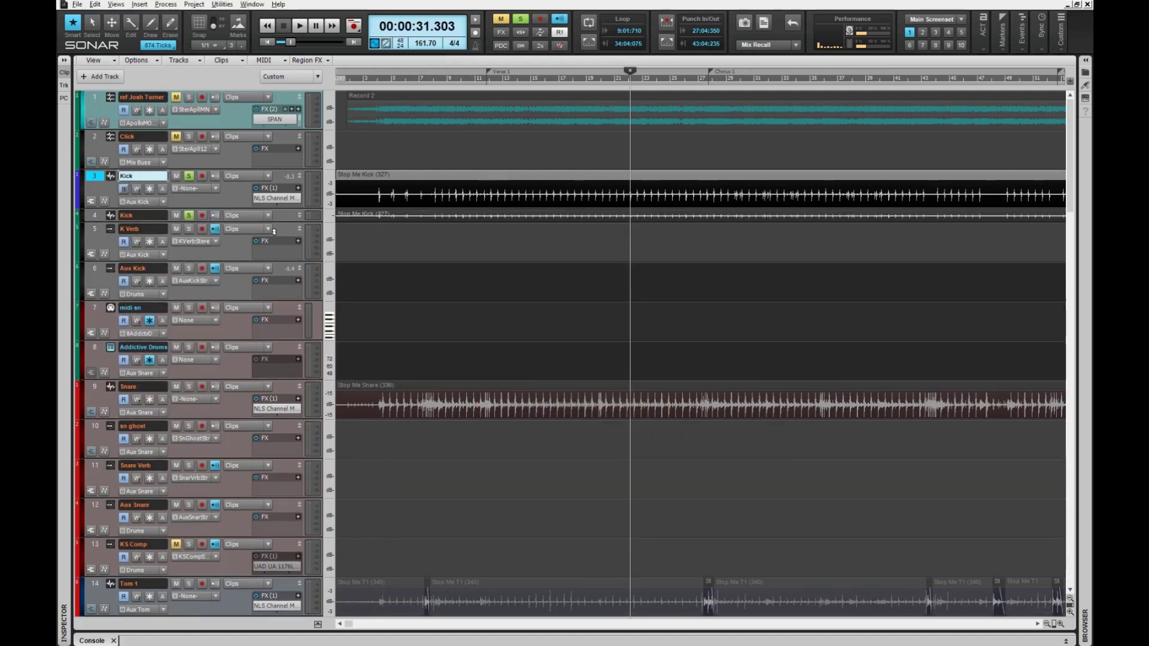
left_click_drag(282, 221, 283, 260)
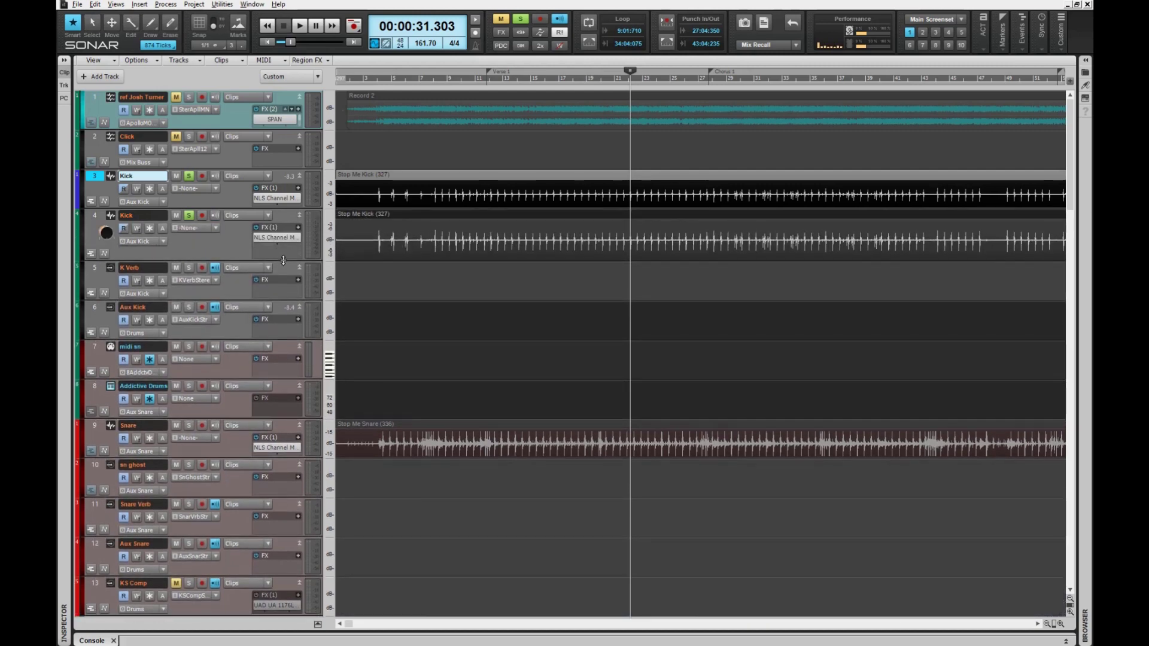
Show the console and rename the Kick strip on track 3 as Kick 2
key("d")
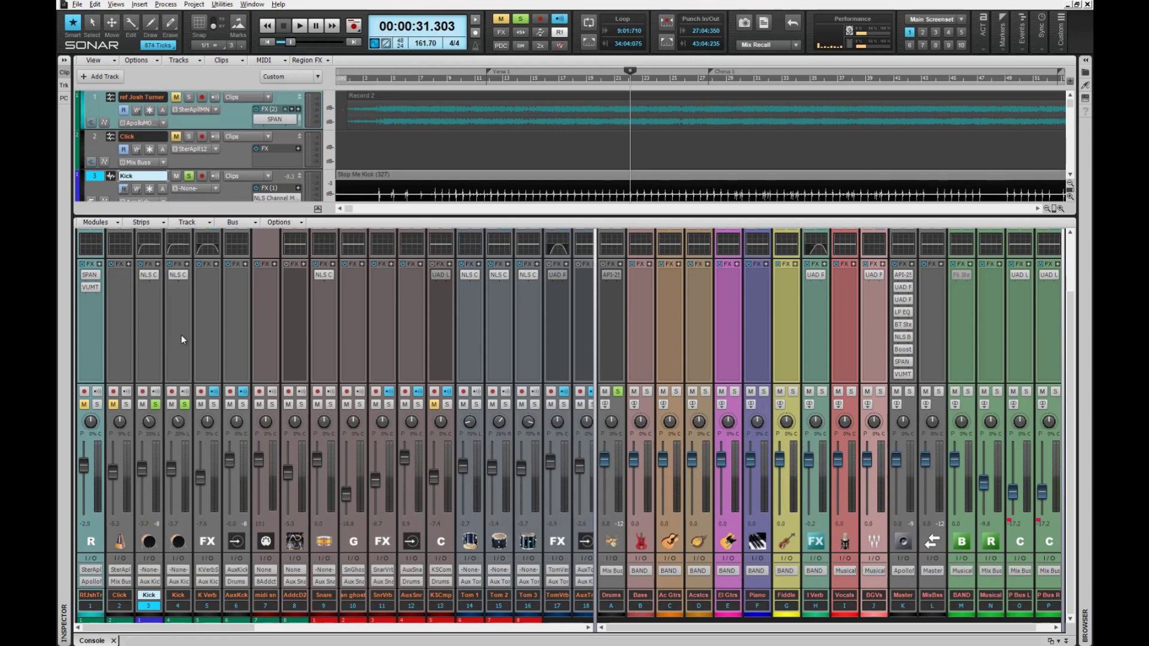
key("backslash")
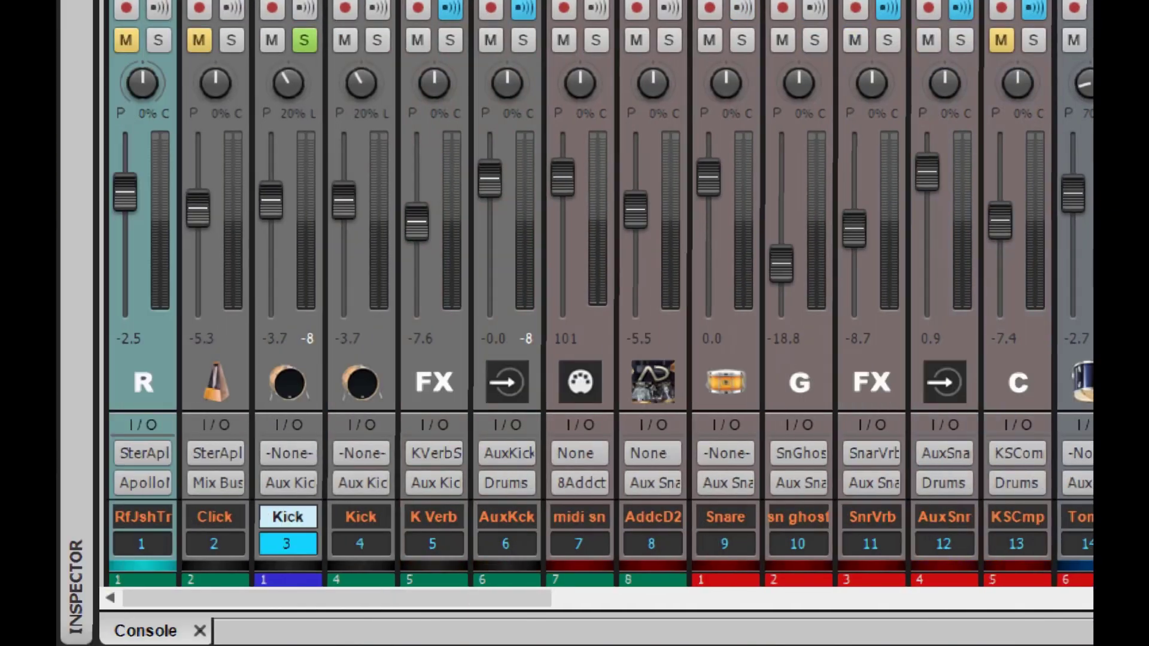
double_click(307, 515)
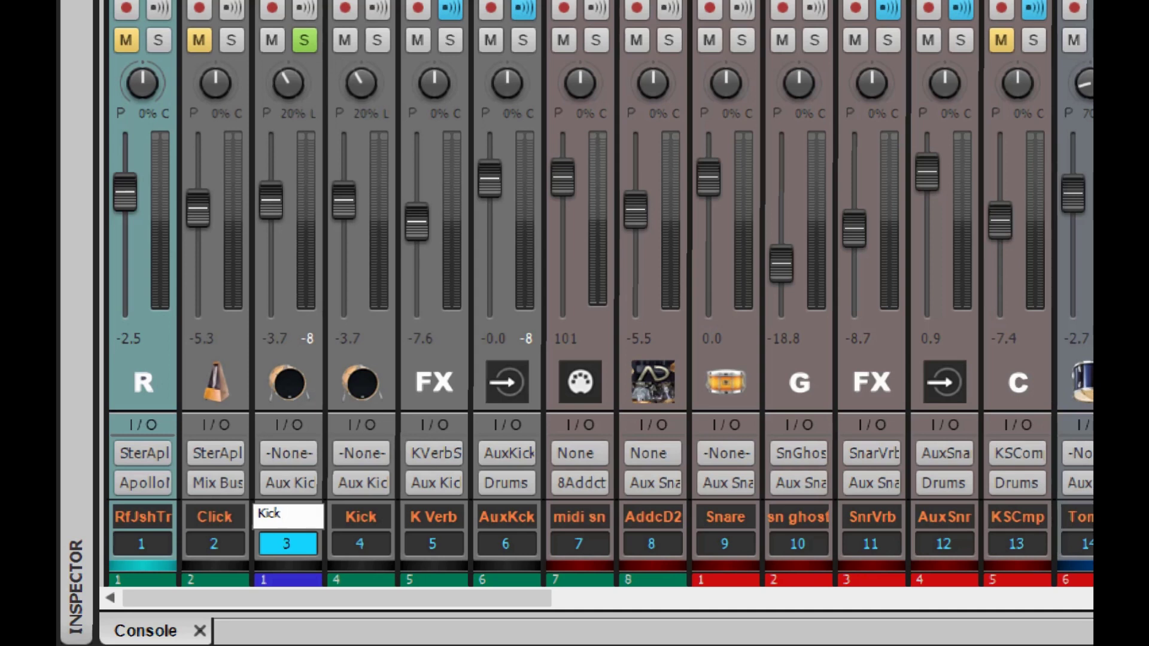
type("2")
key("Return")
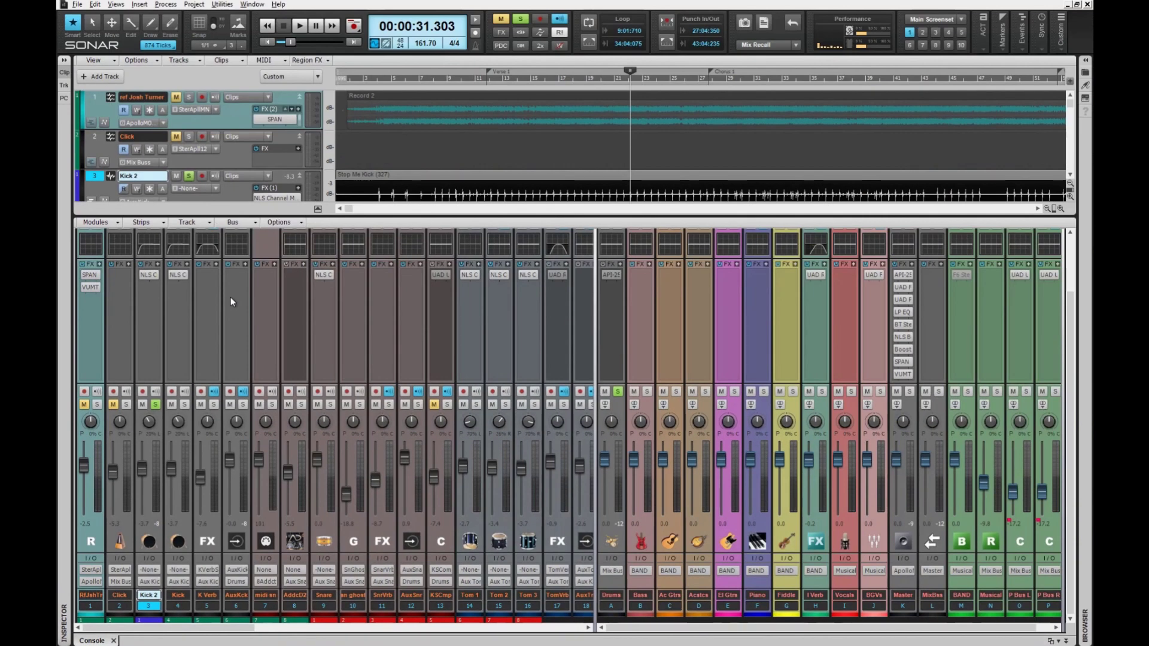
Search the audio plug-ins for 88, add the mono UAD Neve 88RS Legacy to Kick 2's effects, and position its window over the console
key("alt+8")
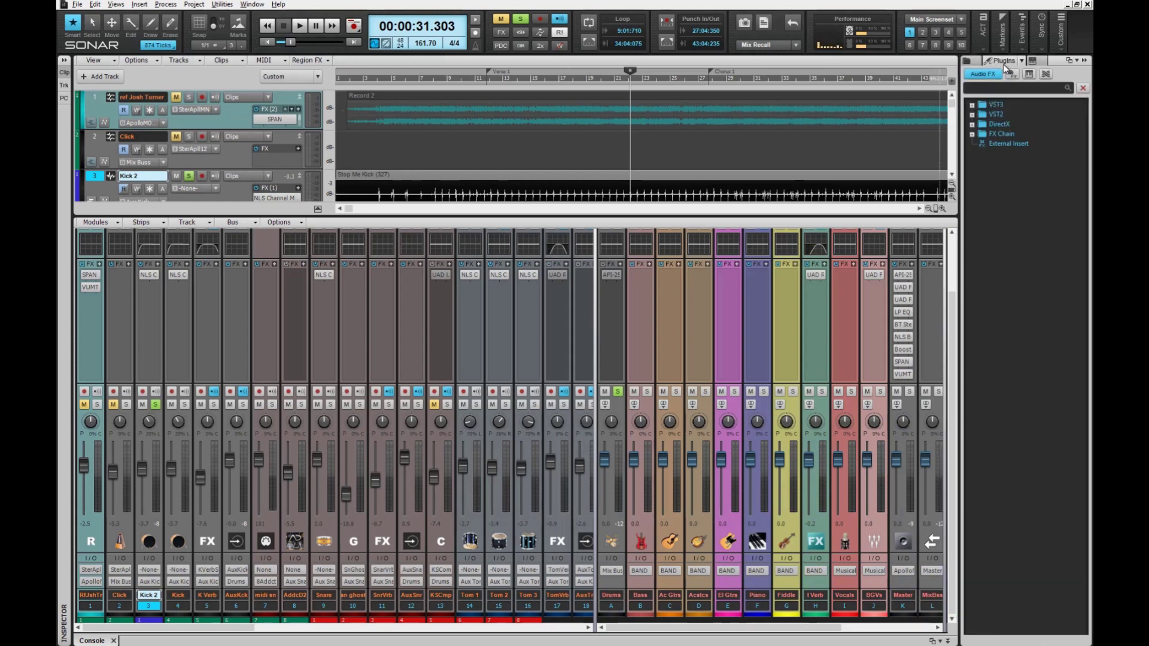
left_click(1005, 66)
left_click(995, 185)
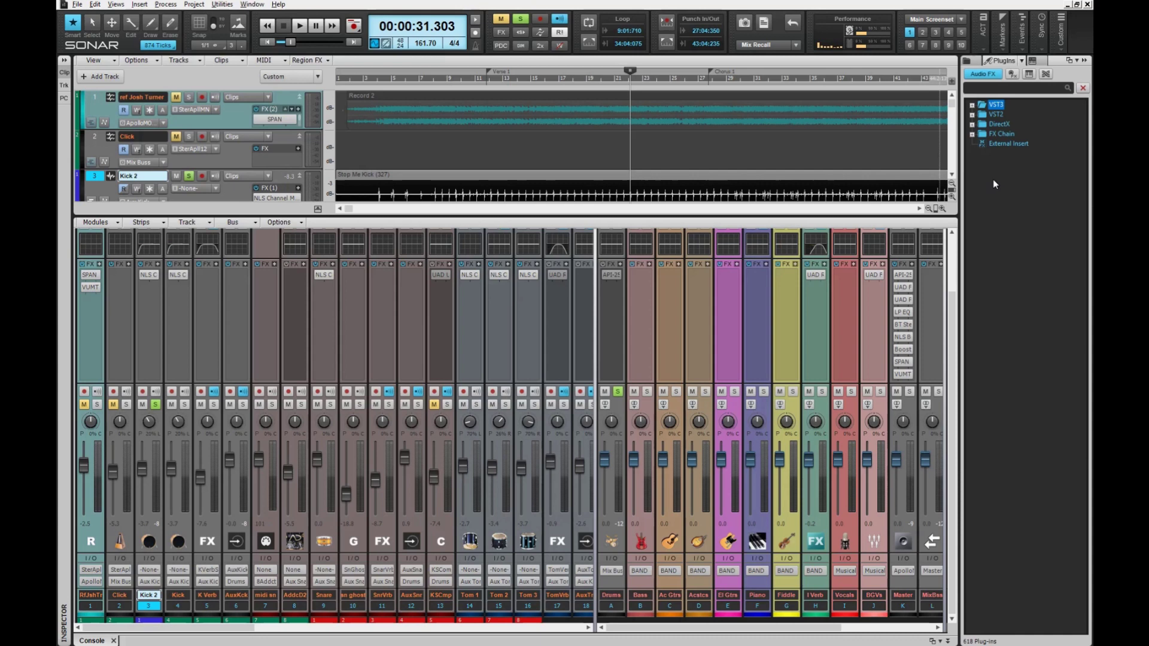
left_click(996, 88)
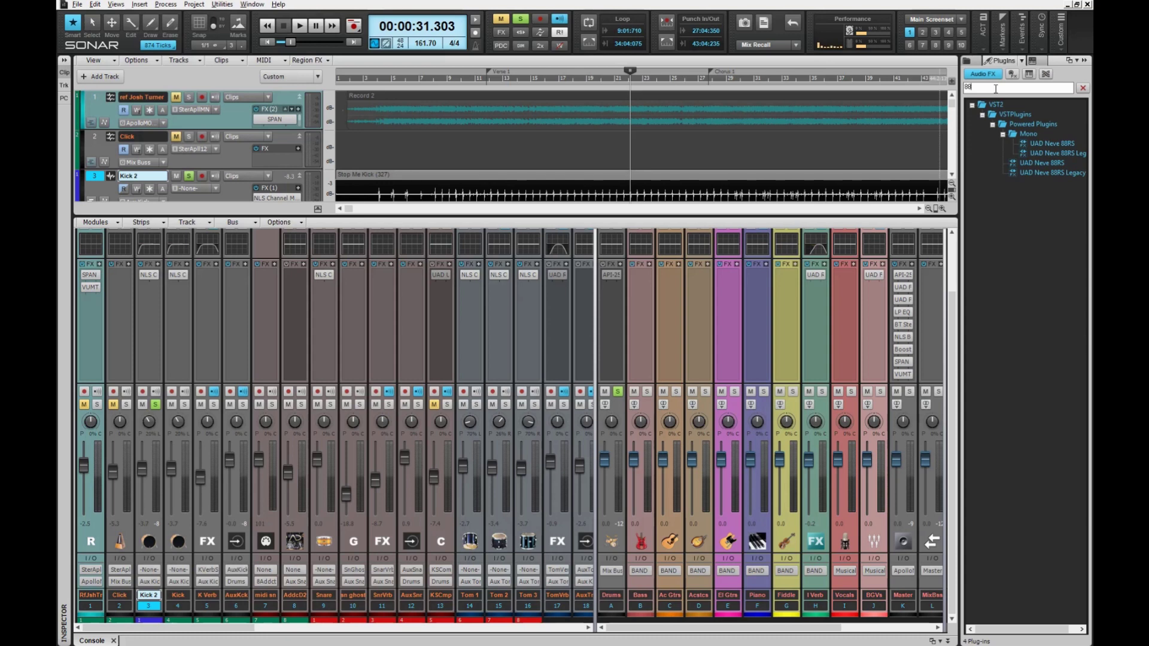
left_click_drag(1037, 153, 160, 310)
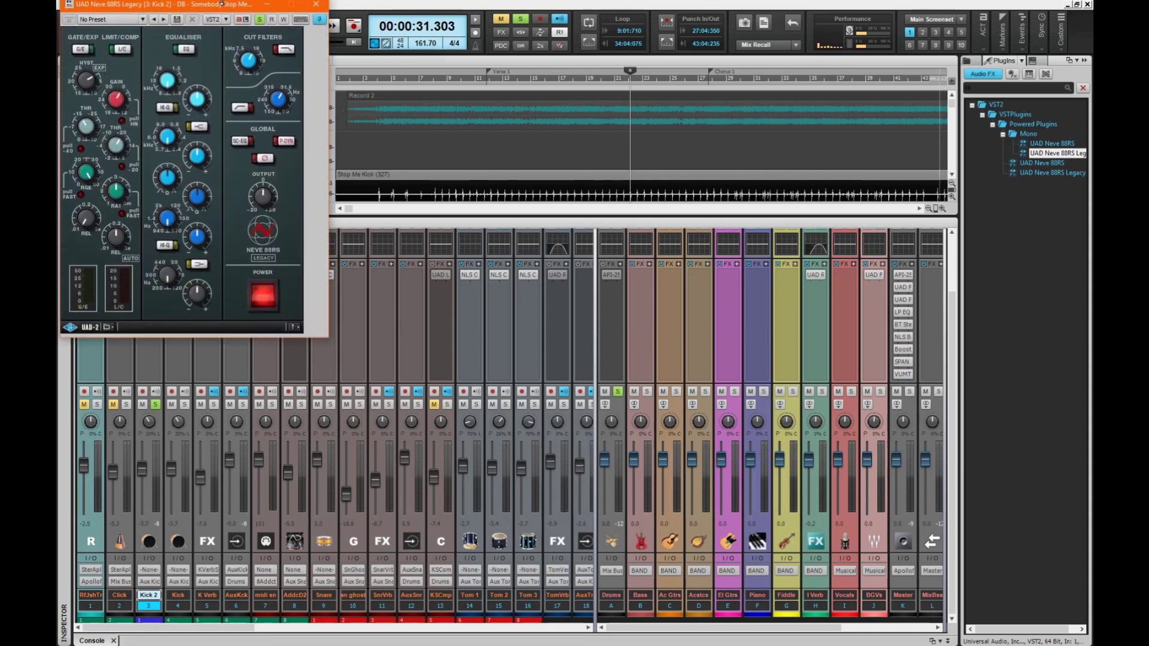
left_click_drag(186, 12, 347, 281)
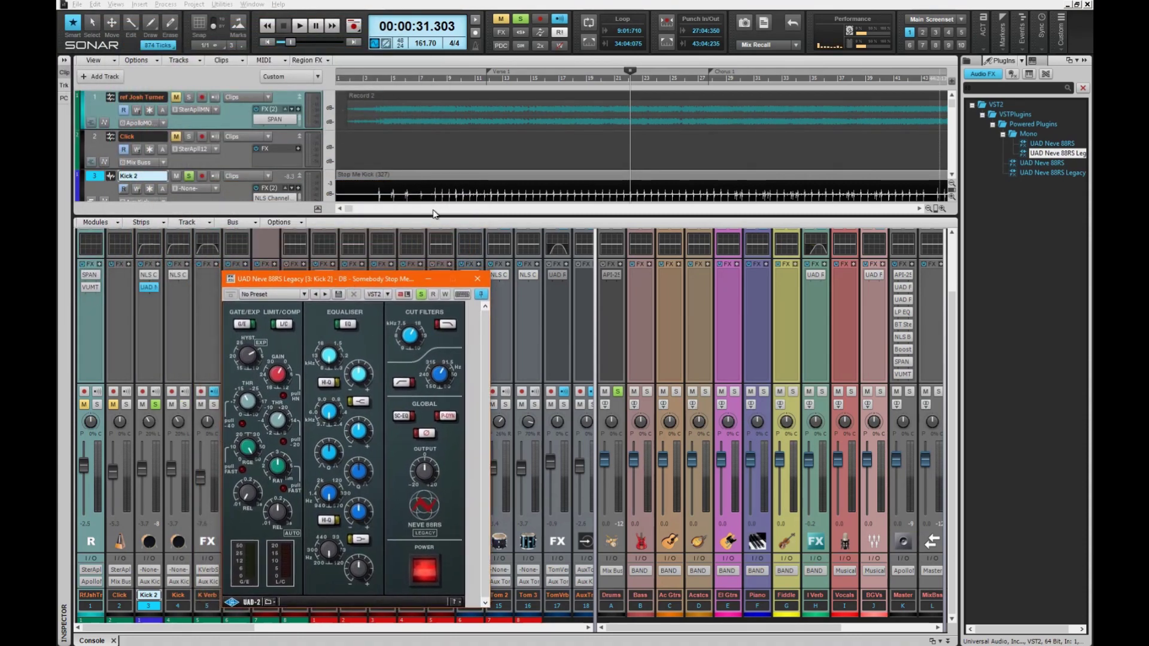
mouse_move(491, 351)
left_mouse_down()
mouse_move(470, 353)
mouse_move(484, 353)
left_mouse_up()
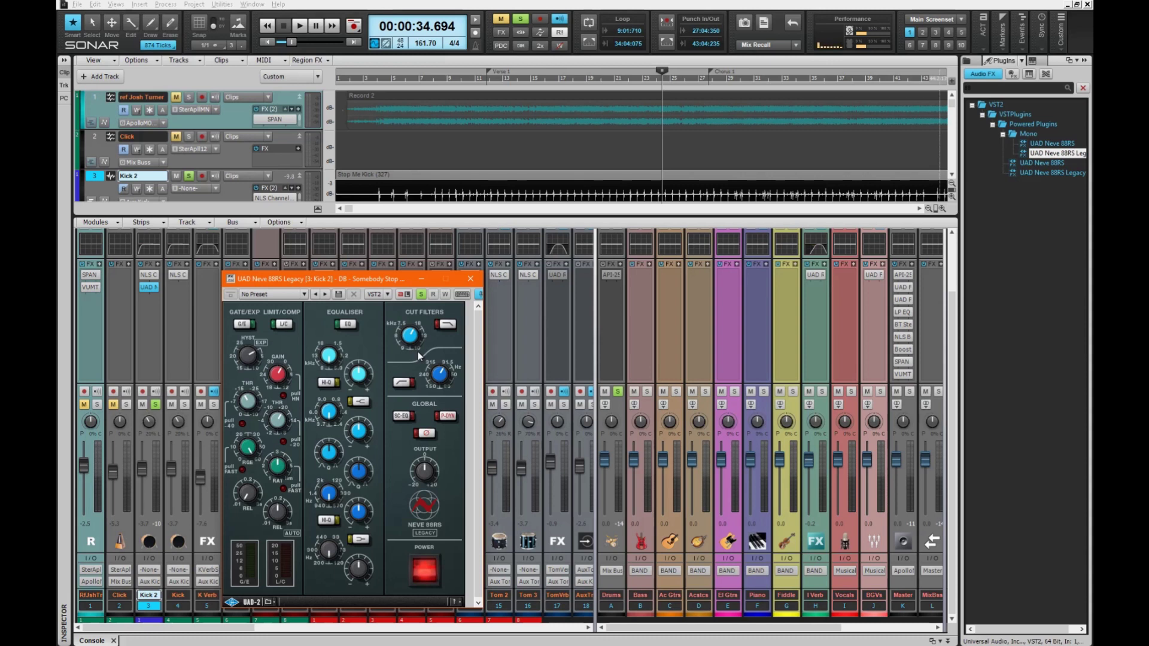
Return to the track view and loop playback from about bar 9 to bar 25
key("d")
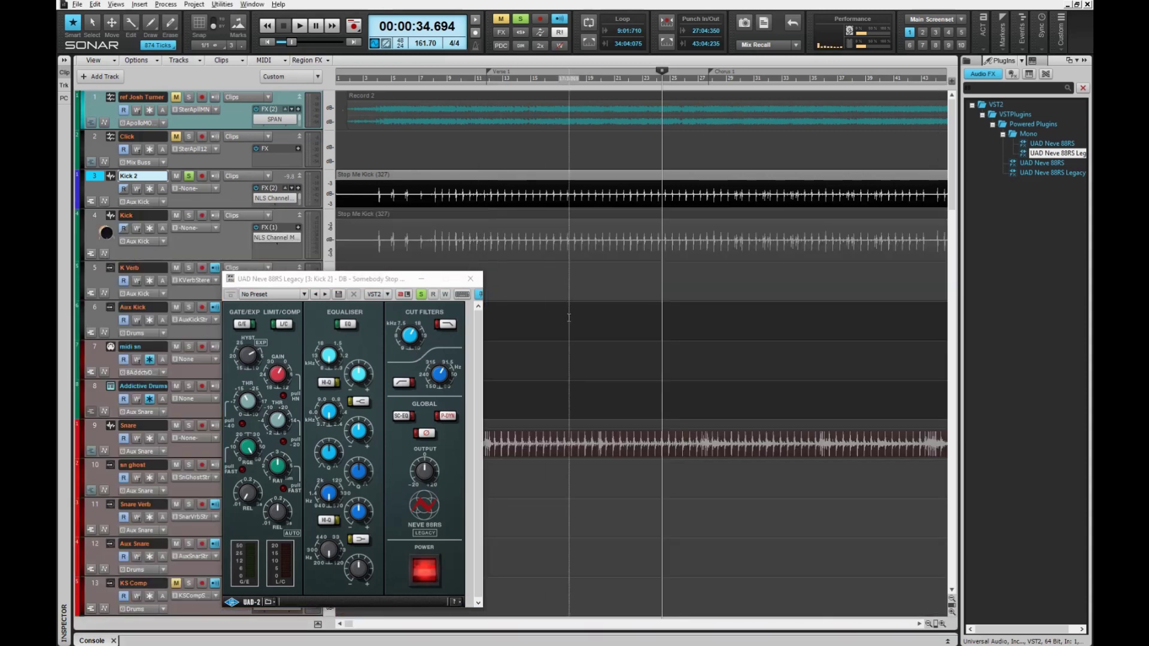
scroll(569, 317, "down", 1)
scroll(565, 302, "up", 1)
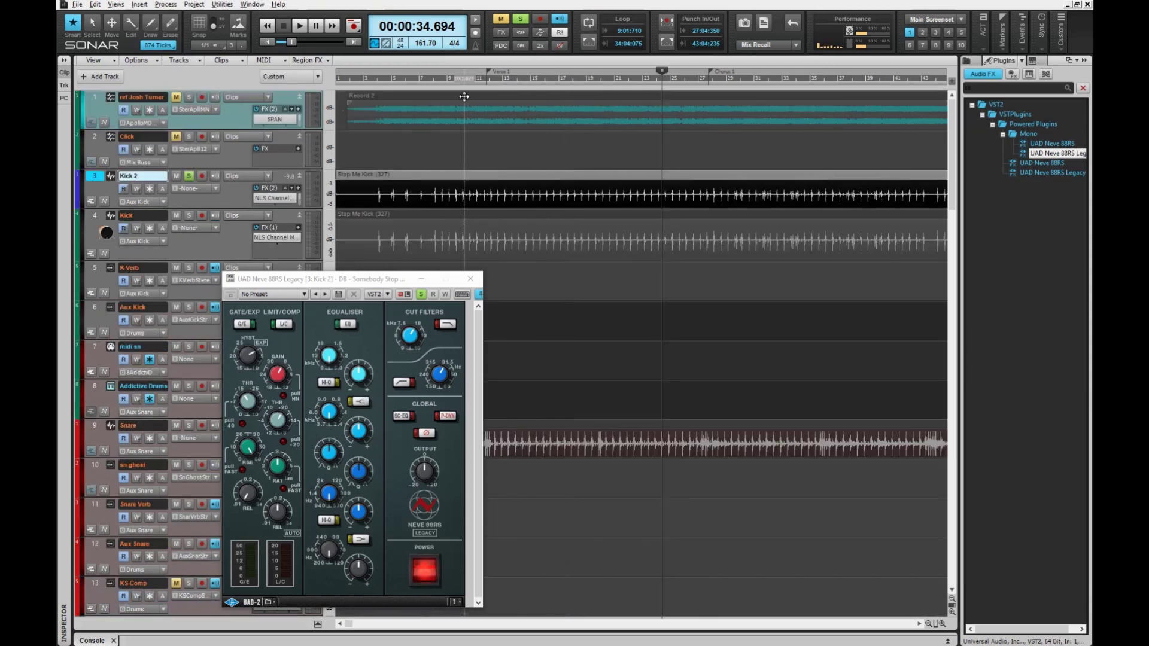
left_click_drag(674, 66, 448, 67)
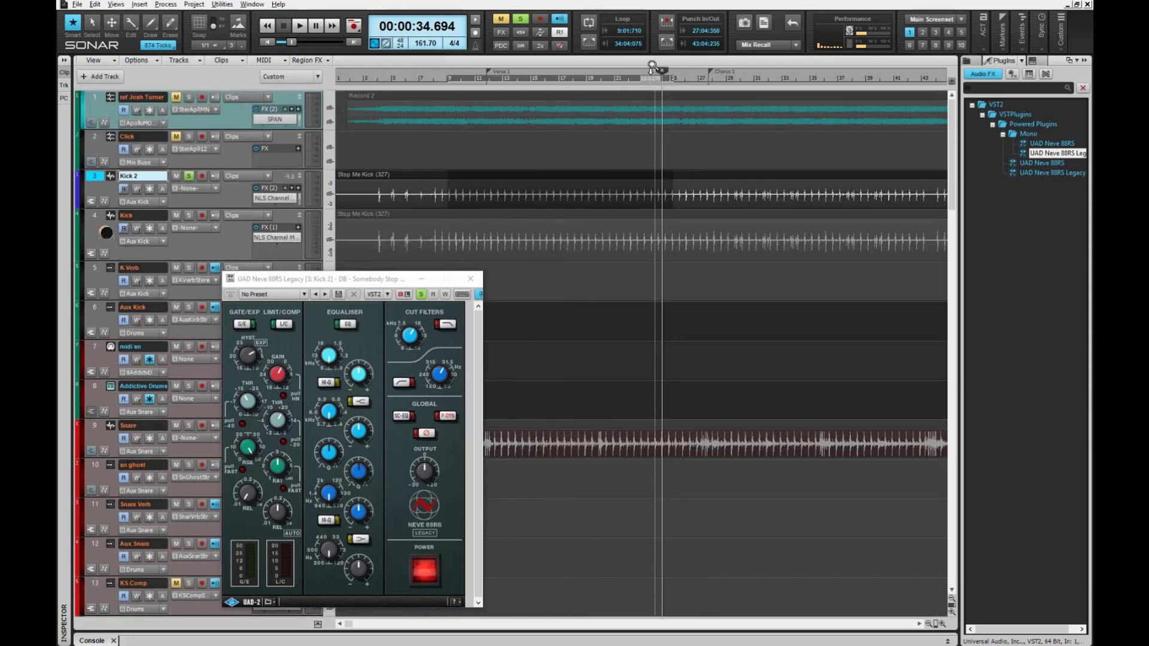
left_click(586, 42)
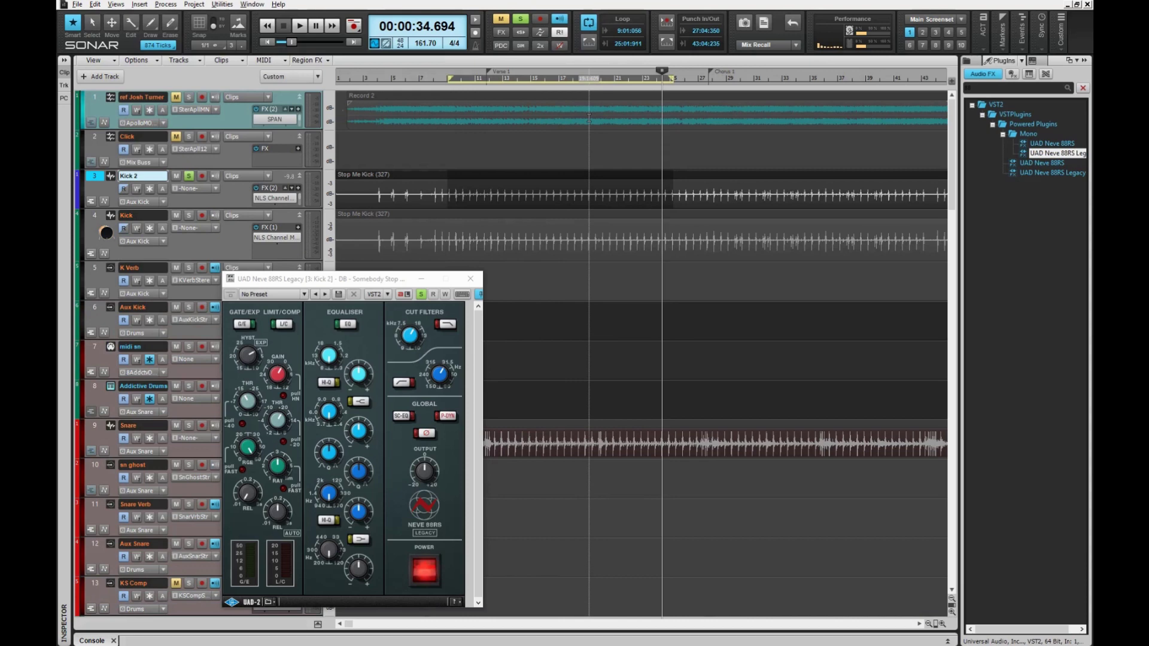
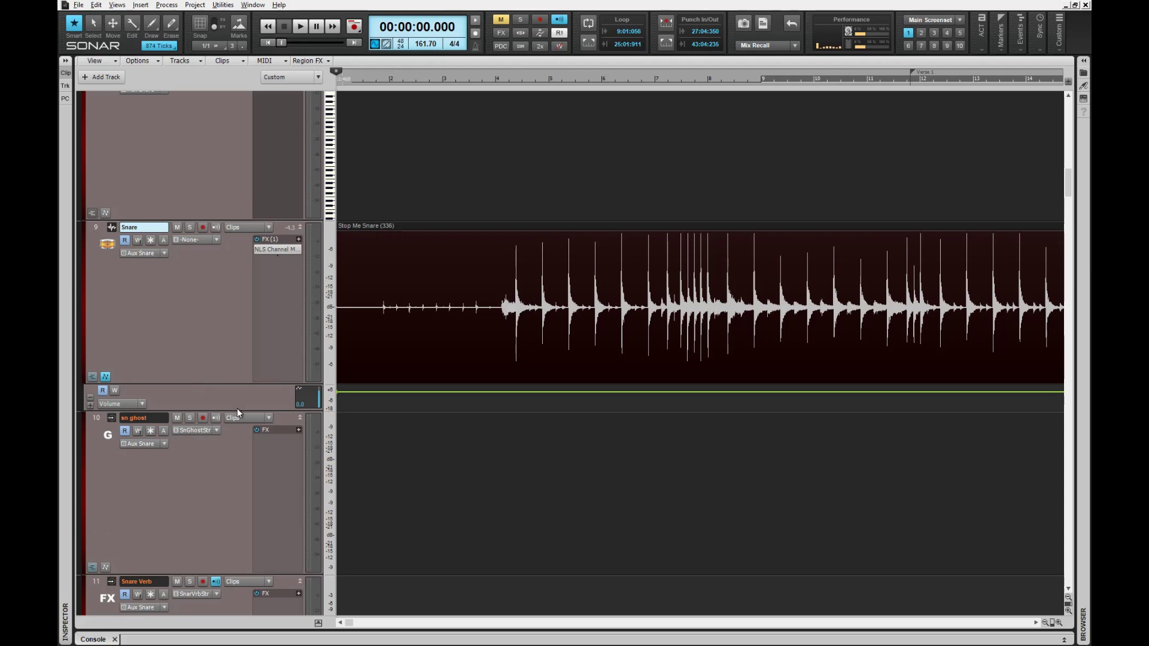
Enlarge the Snare track's automation lane and switch it from Volume to sn ghost Send Level
left_click_drag(237, 409, 237, 505)
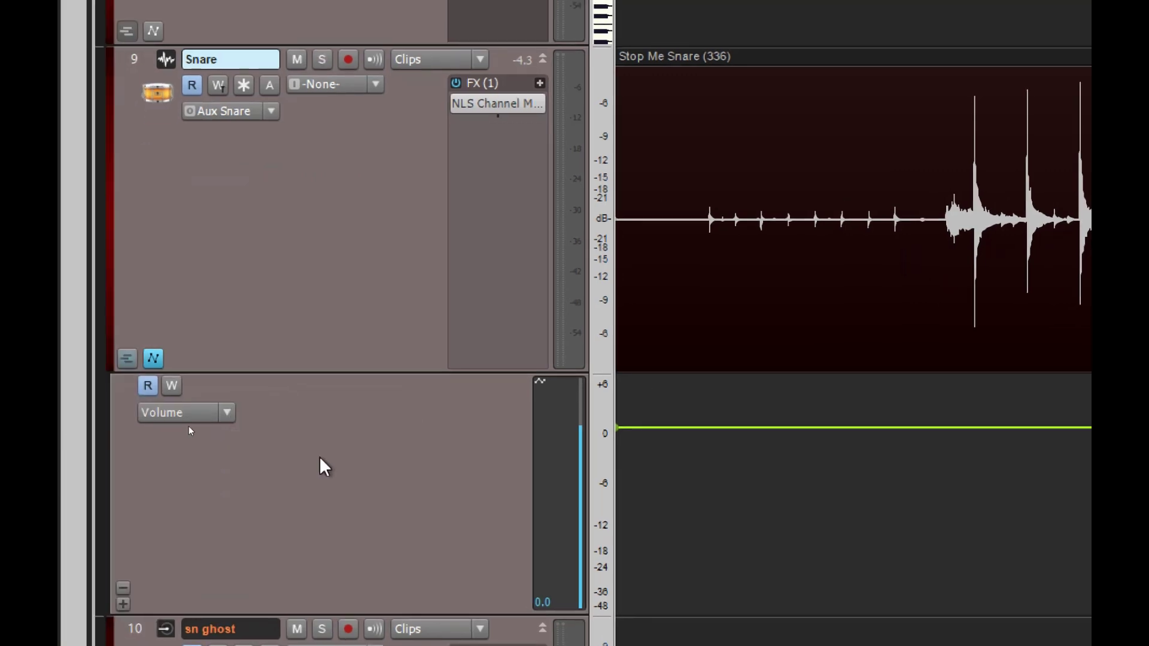
left_click(227, 411)
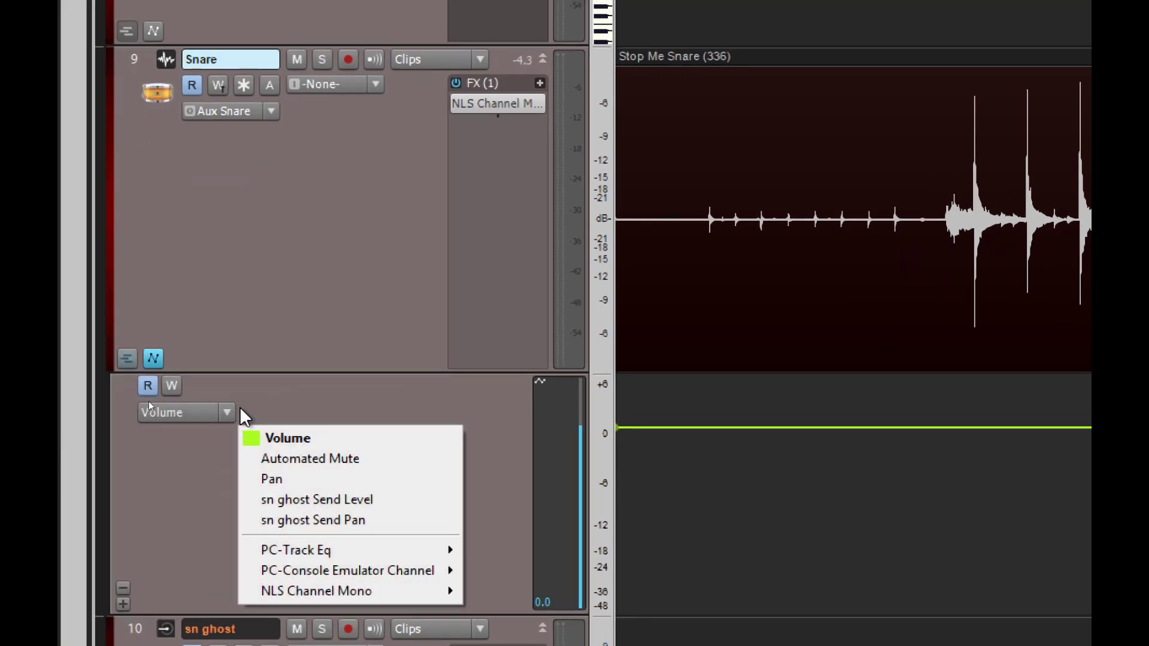
left_click(335, 499)
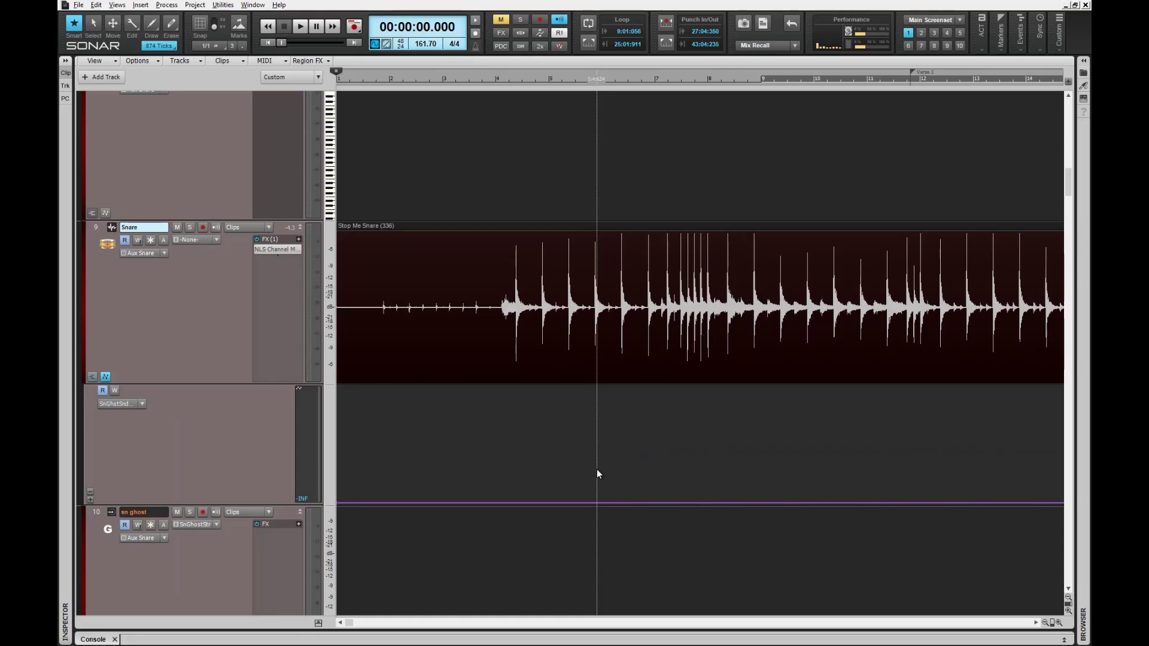
Place the playhead at the onset of the first ghost-note roll in the snare clip, at about 4.657 seconds
scroll(597, 474, "down", 8)
scroll(597, 474, "down", 2)
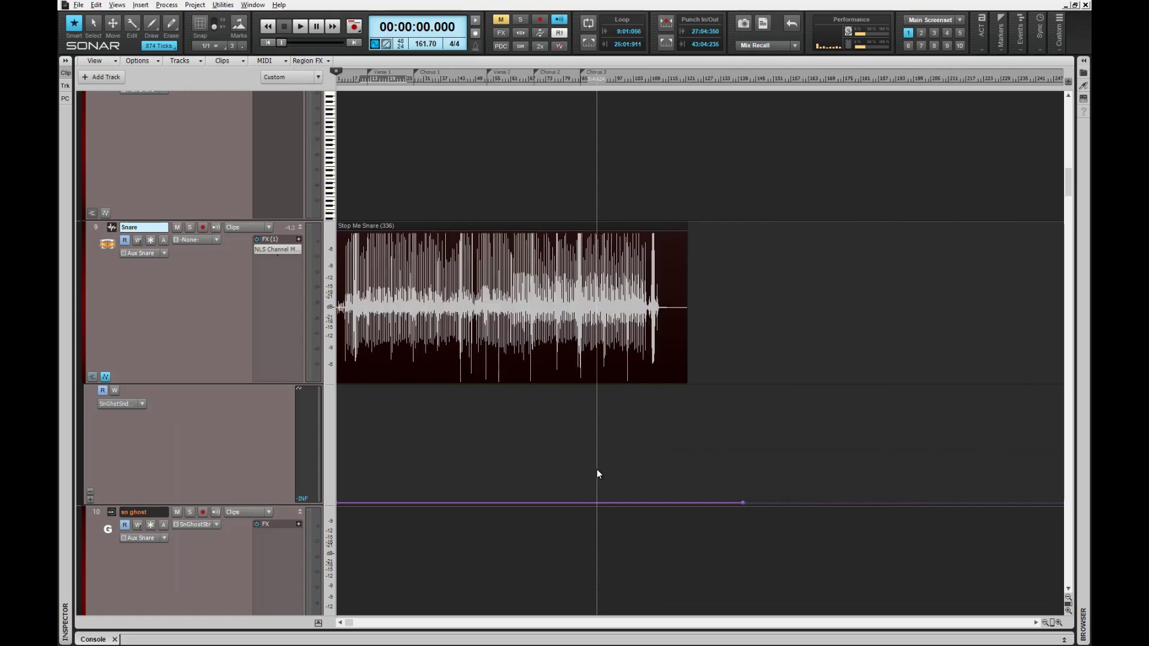
scroll(597, 474, "up", 10)
scroll(597, 472, "up", 5)
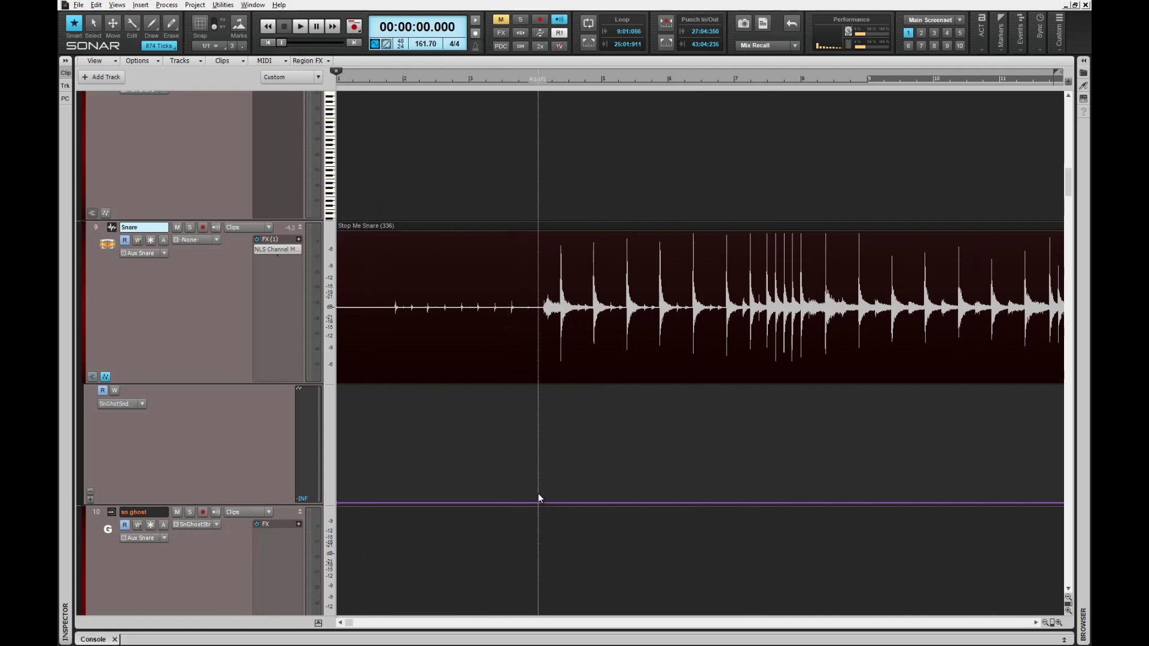
left_click(599, 451)
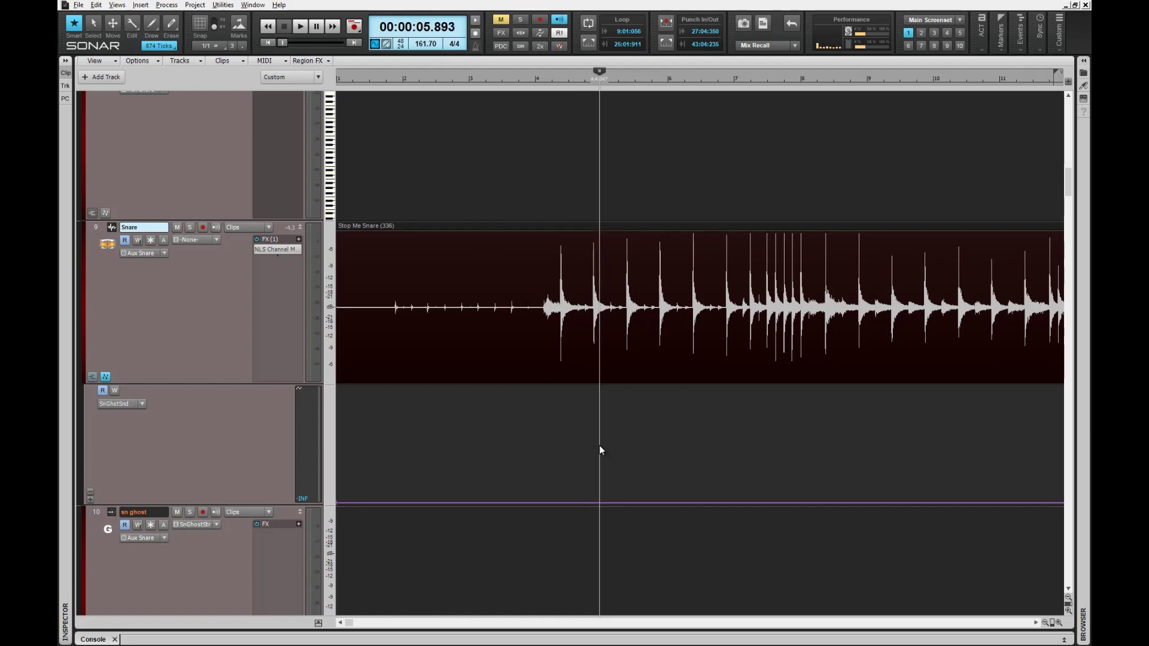
scroll(601, 450, "up", 5)
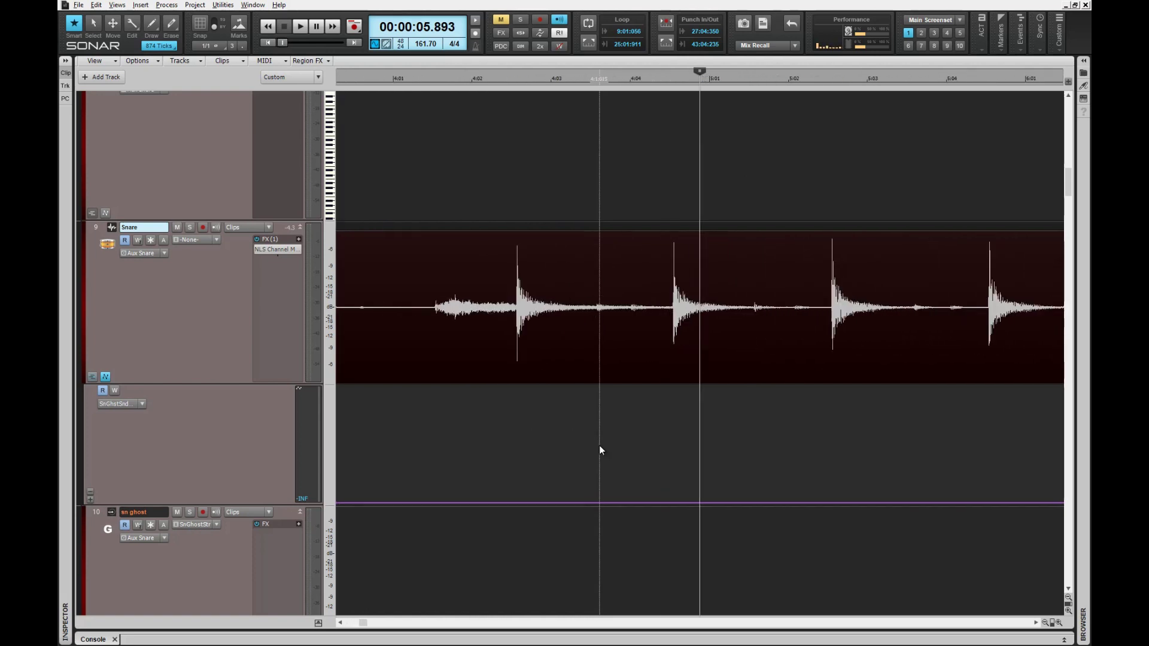
left_click(436, 441)
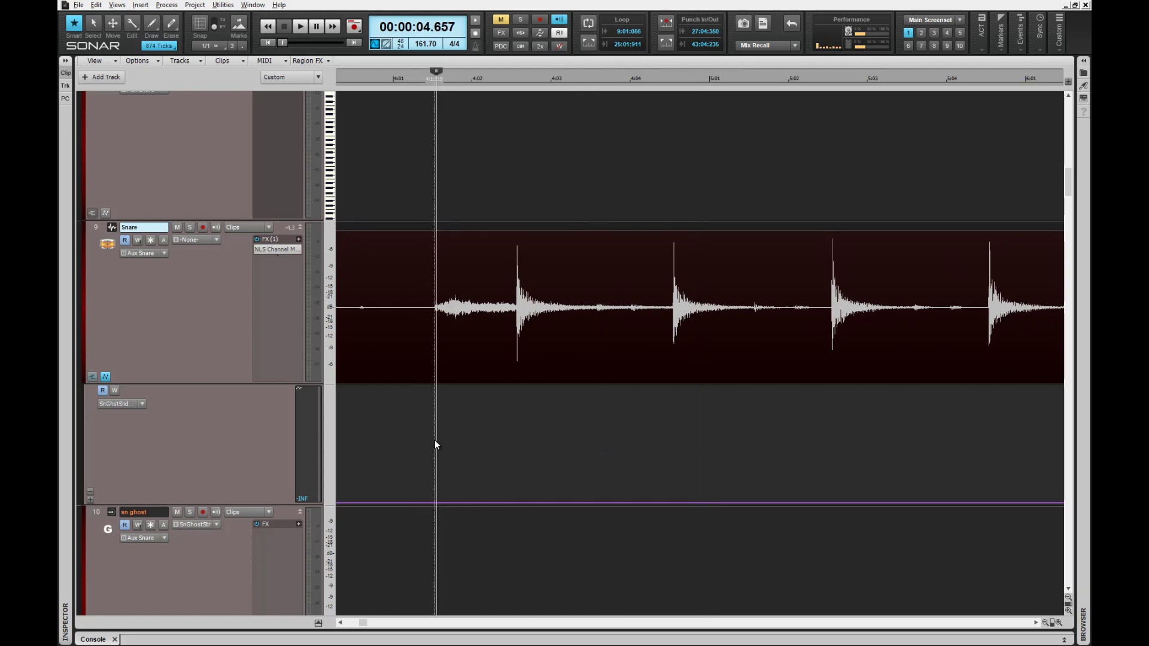
Solo the Snare track and play it from the first ghost-note roll to hear the ghost notes between the hits
key("space")
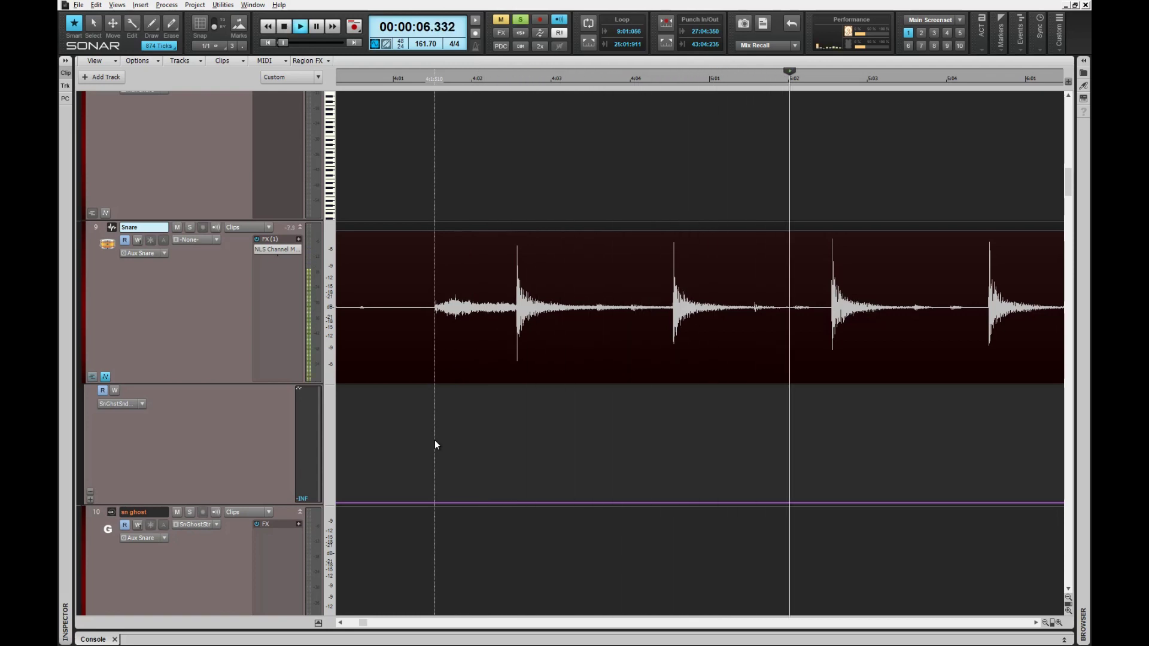
key("space")
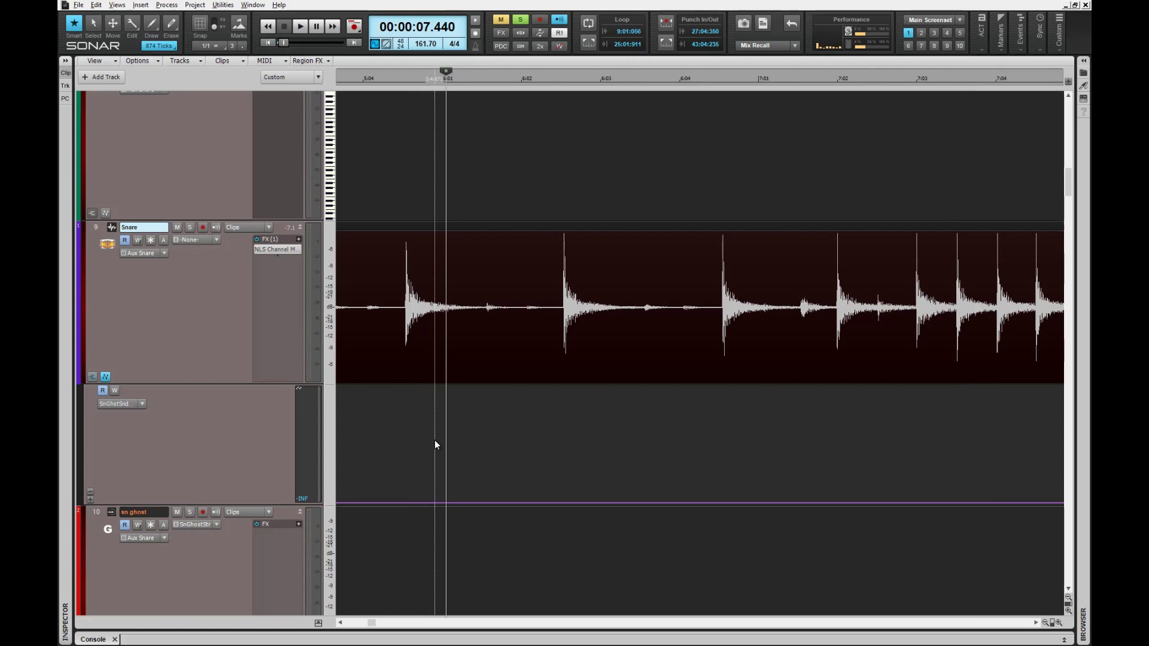
key("space")
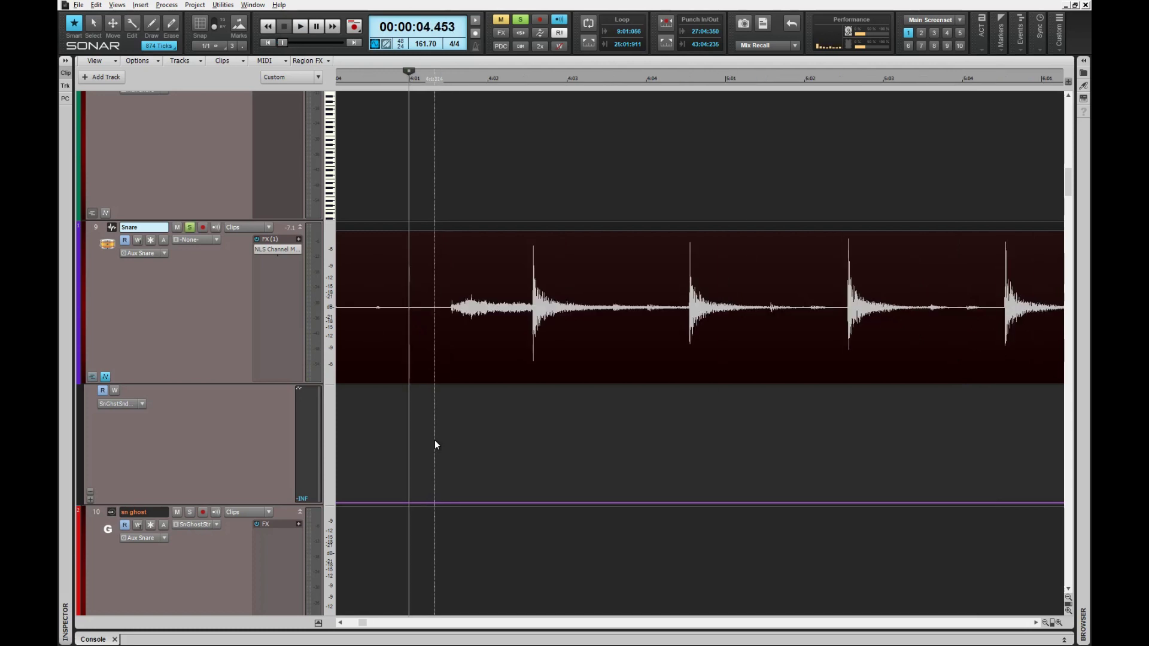
key("space")
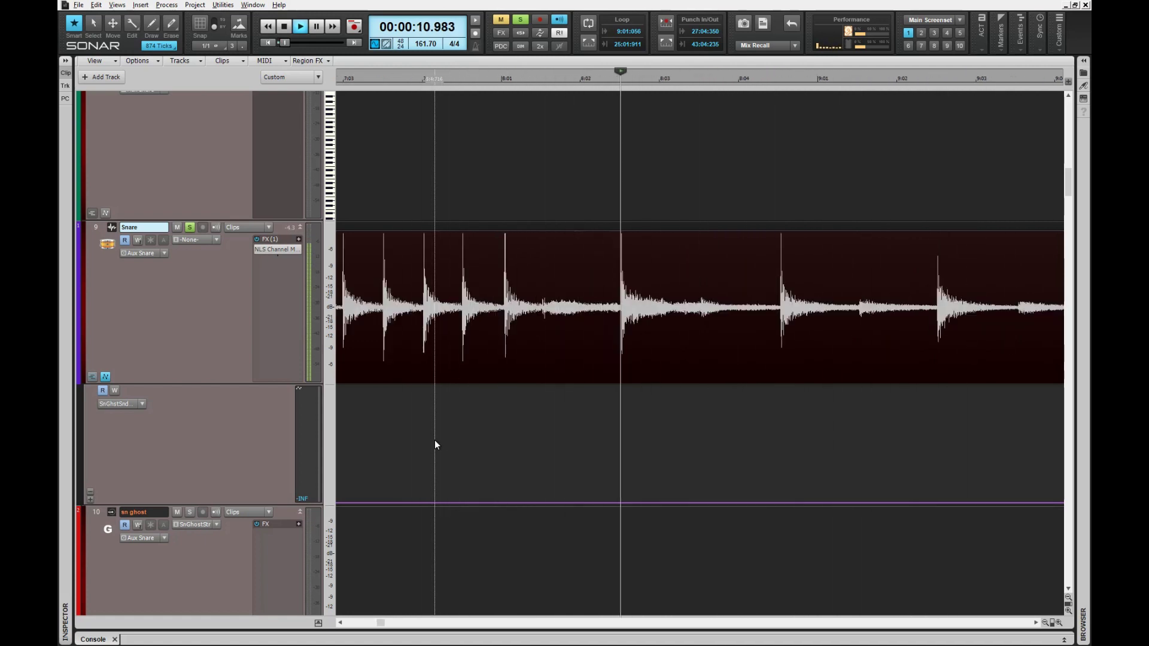
key("space")
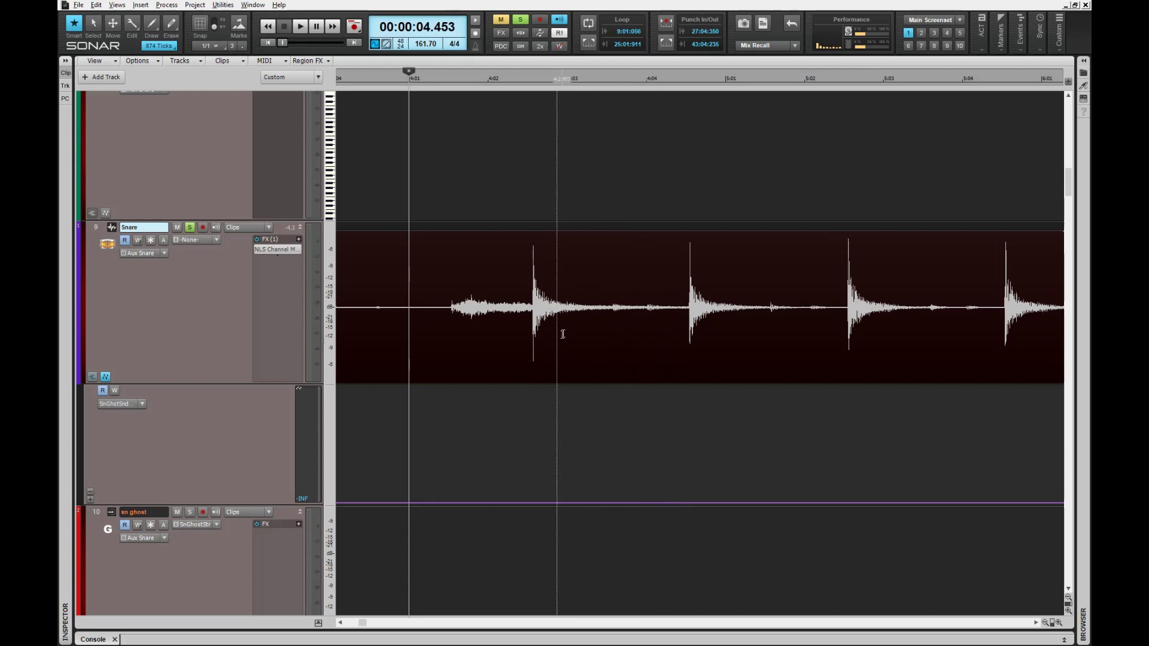
Try raising the sn ghost send level to about -1.3 dB between the first two snare hits, and undo the envelope edits
left_click(620, 432)
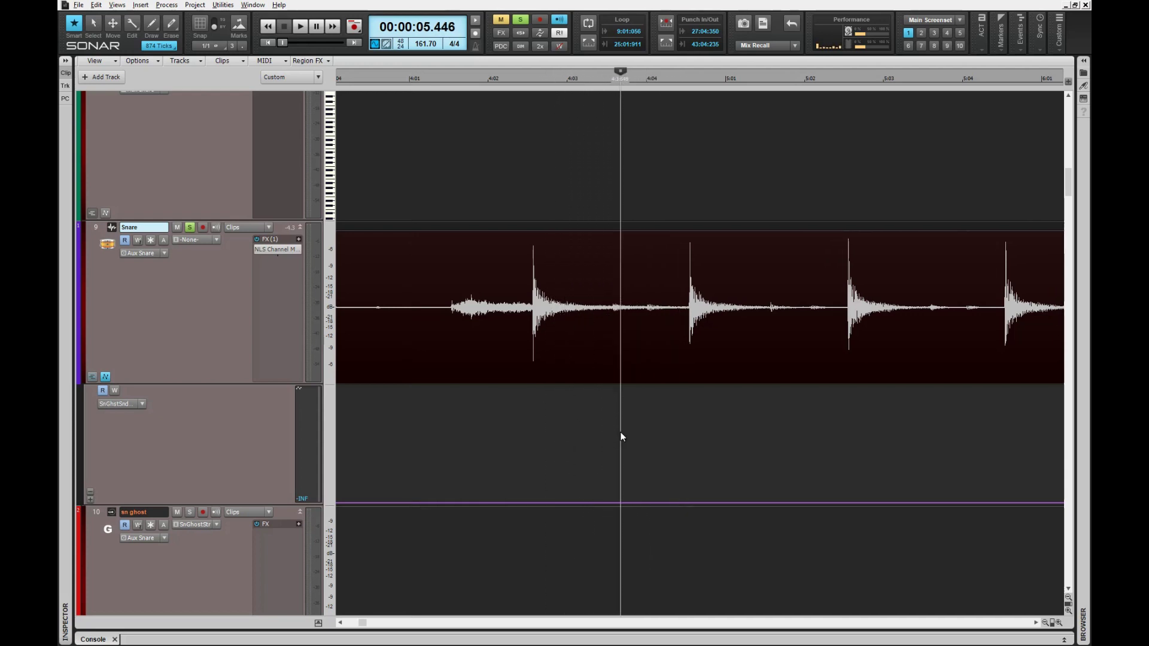
scroll(620, 432, "up", 1)
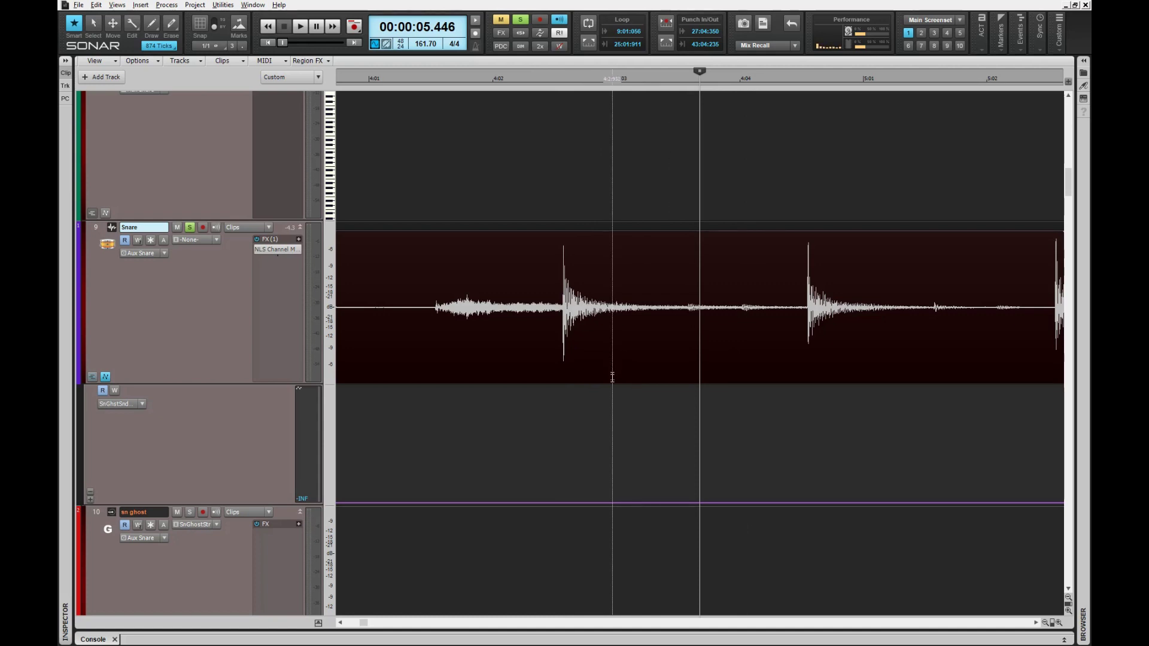
left_click(608, 503)
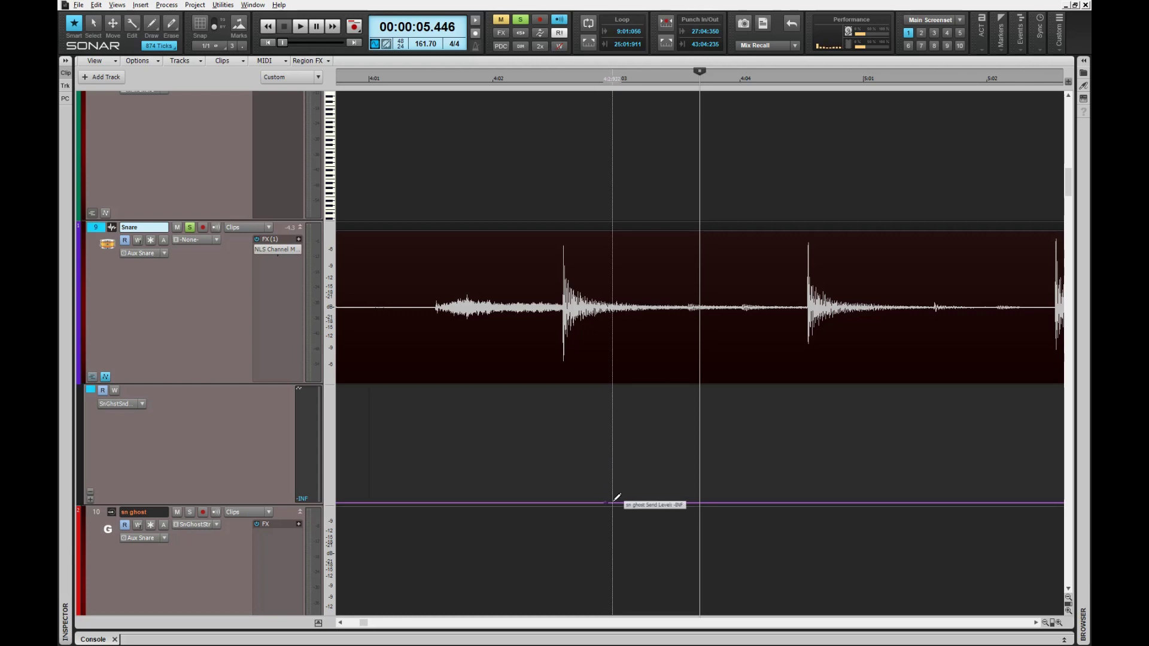
left_click(801, 503)
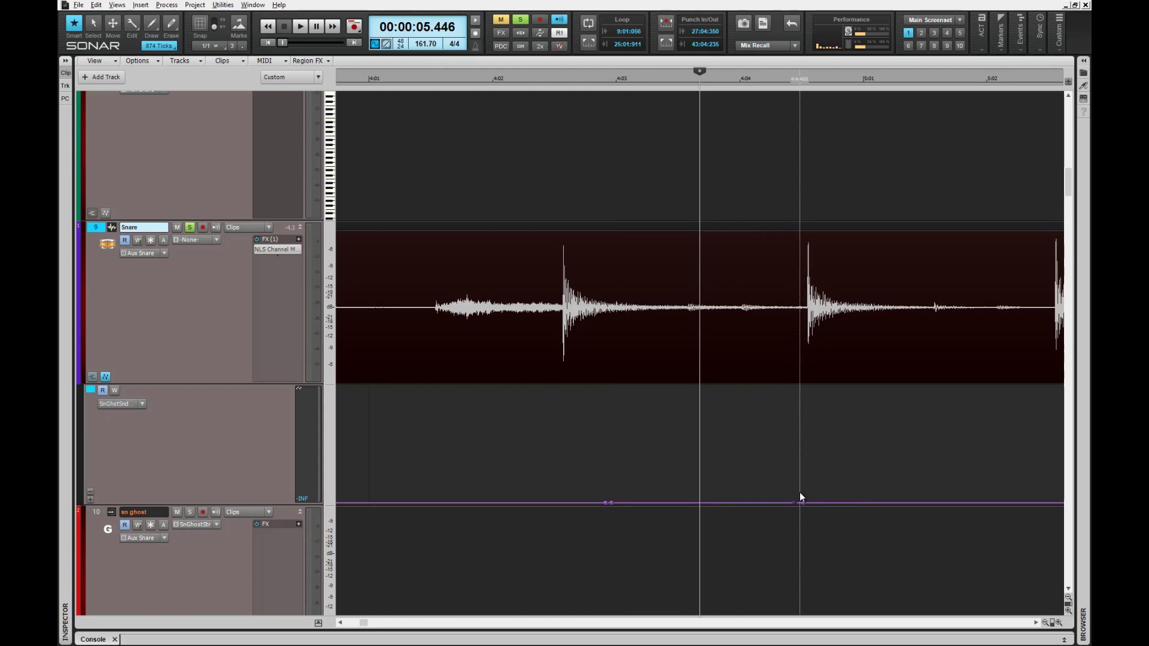
left_click_drag(800, 497, 614, 415)
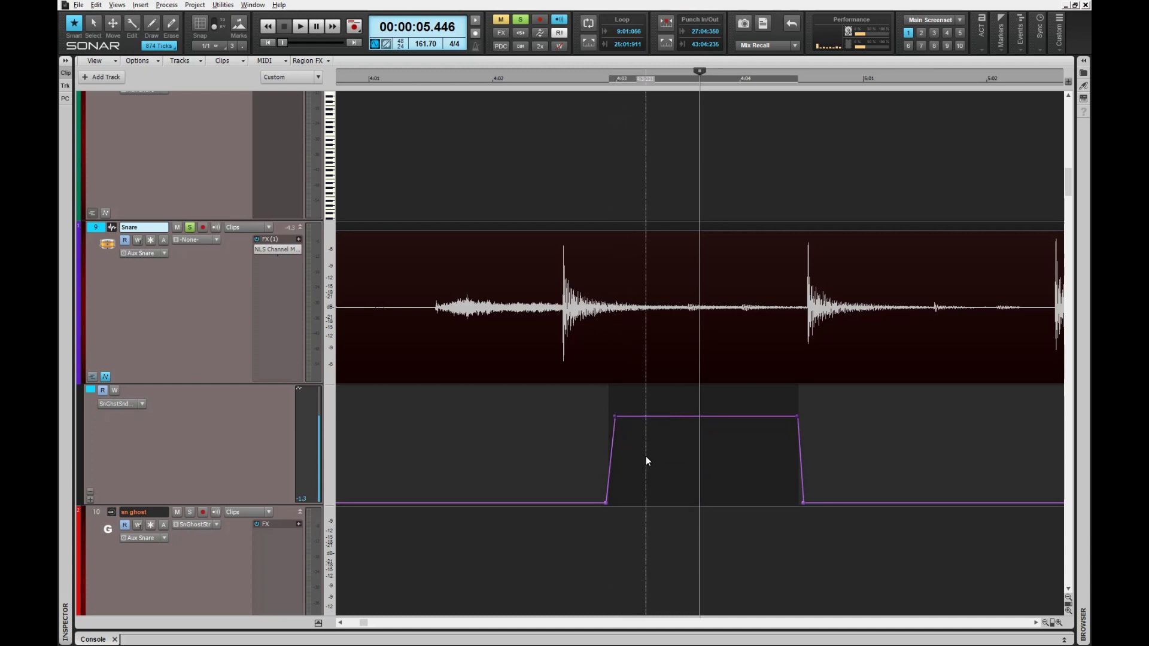
key("ctrl+z")
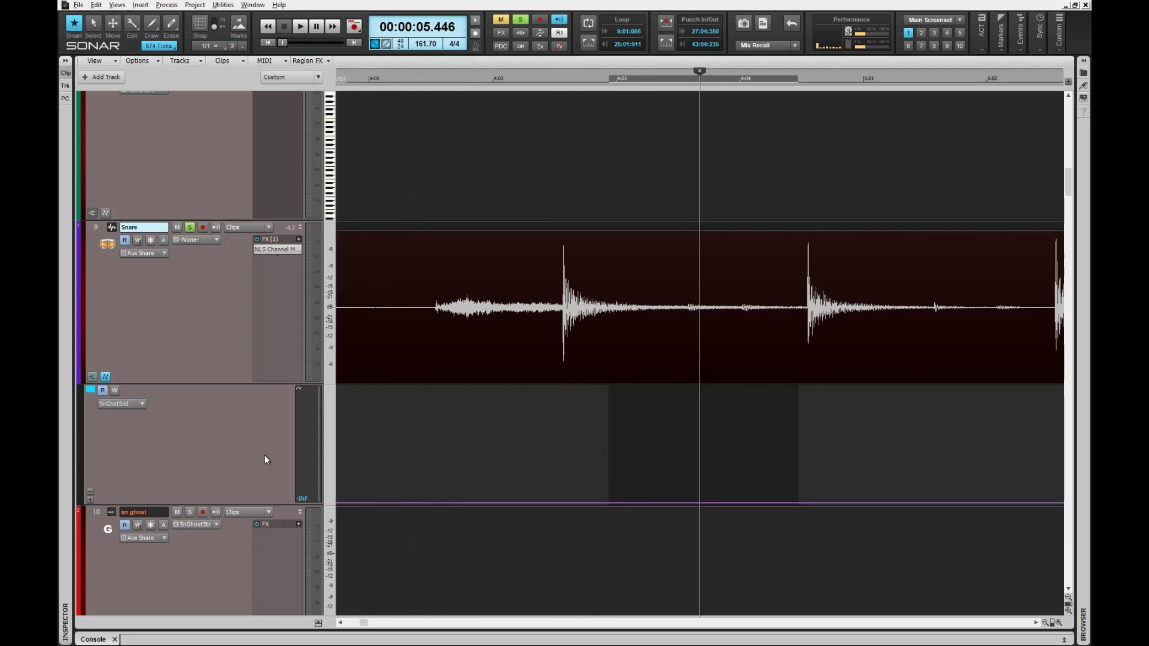
Raise the Snare's sn ghost send level to about -0.9 dB in the console, and dip its envelope to -INF around the first snare hit
key("alt+2")
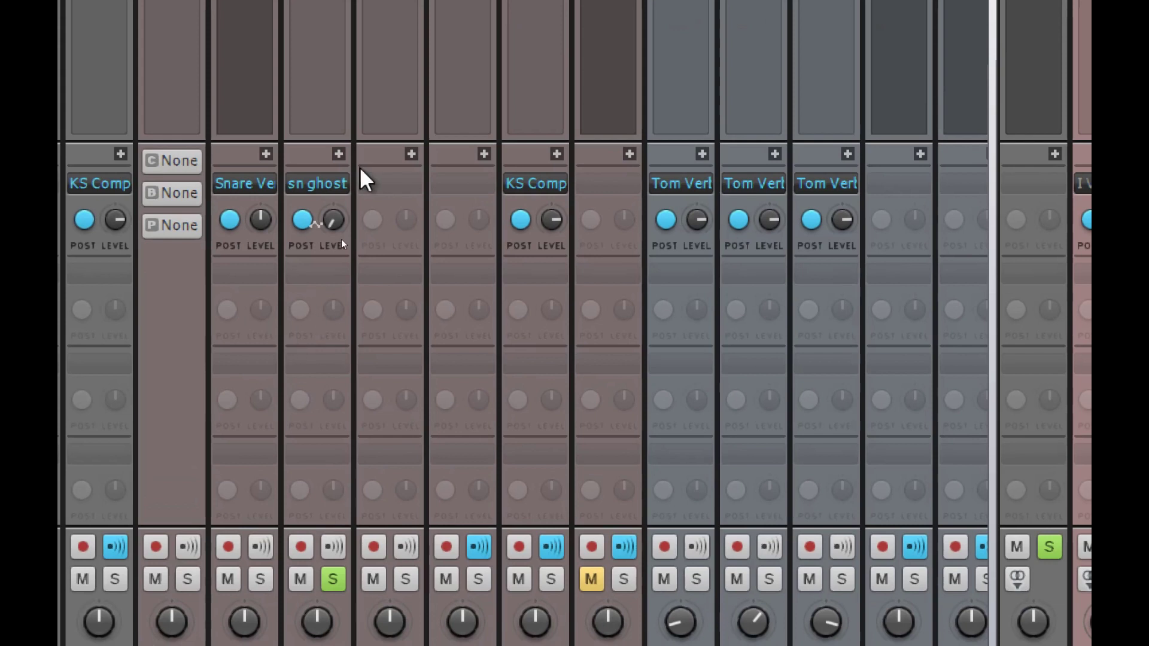
double_click(343, 218)
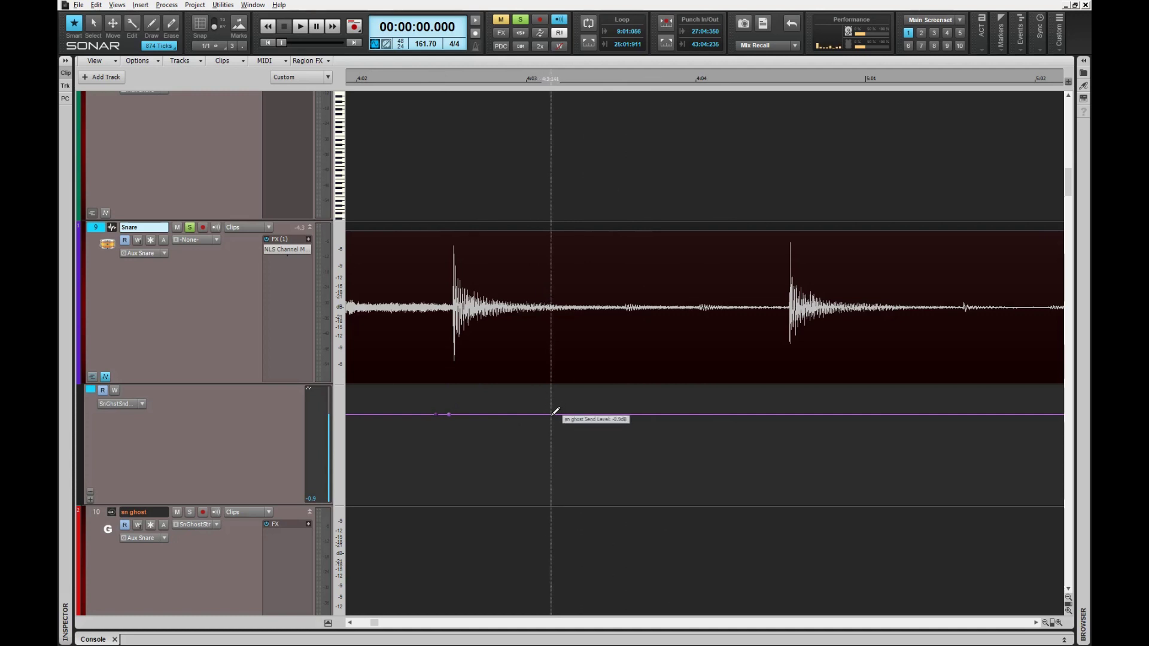
left_click_drag(551, 414, 443, 503)
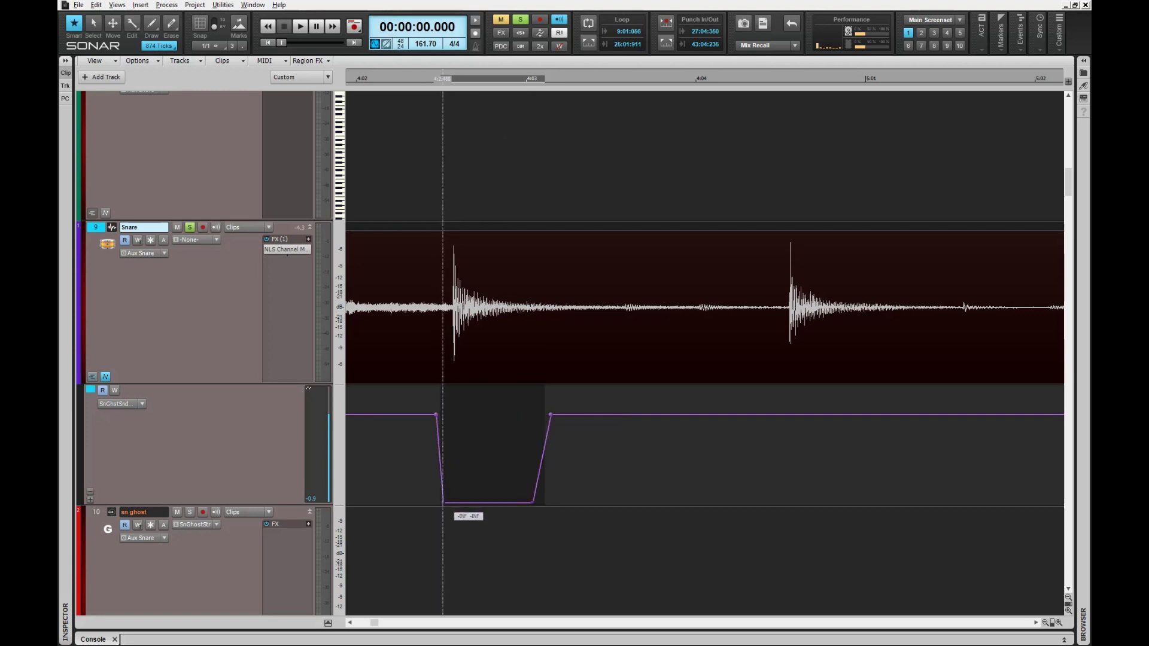
Add four envelope nodes around the second snare hit and pull the send level between them down to silence
left_click(785, 414)
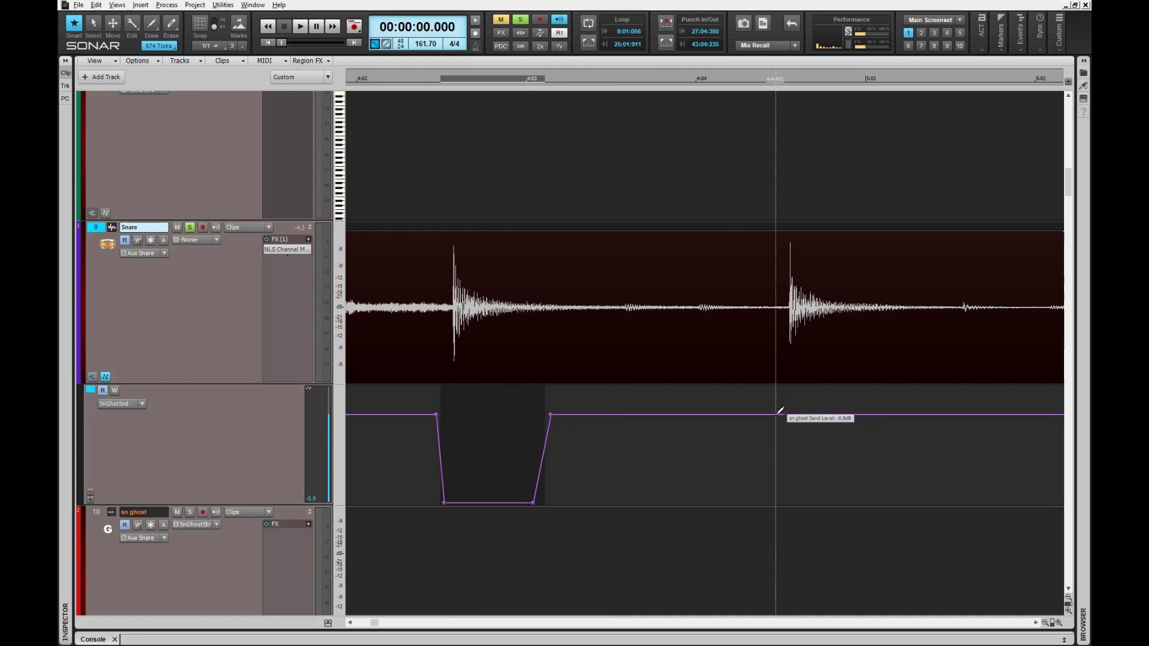
left_click(775, 414)
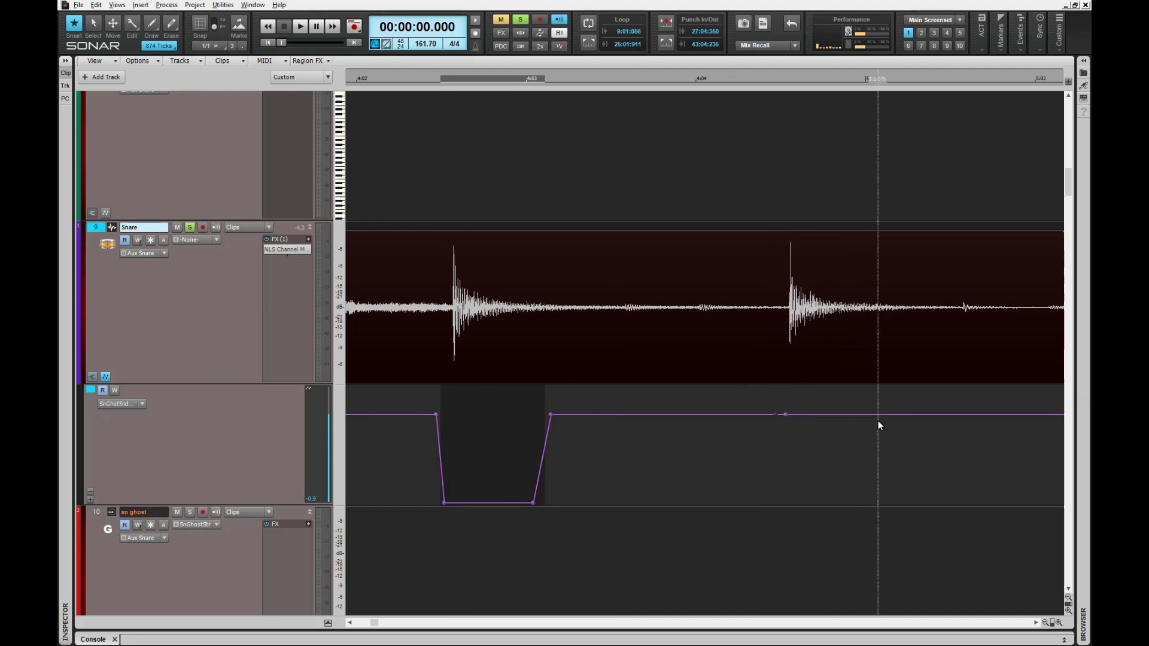
left_click(872, 414)
left_click(861, 414)
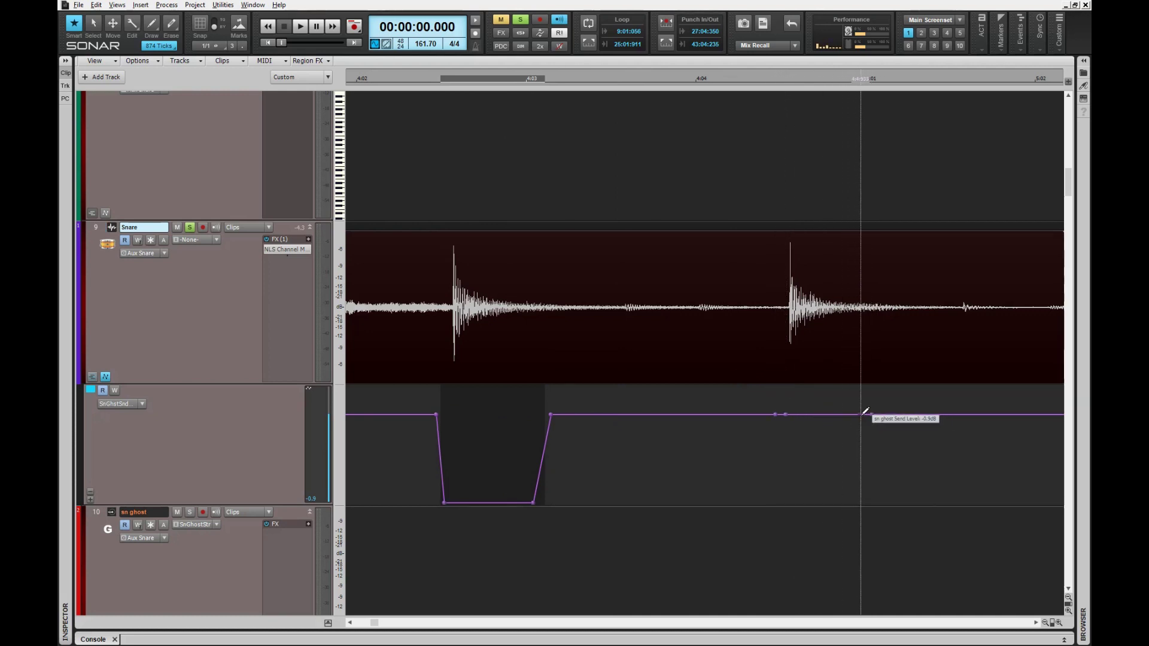
left_click_drag(865, 438, 785, 505)
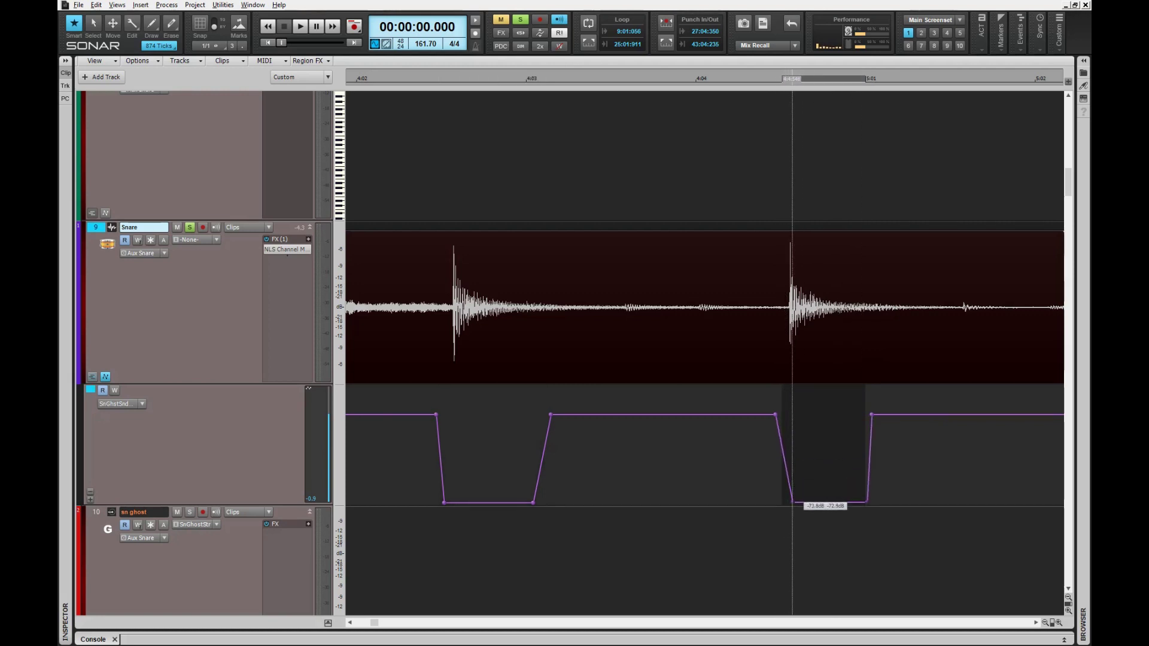
Cut the sn ghost send level to silence around the following snare hits up to bar 7, and play the result
left_click(1037, 623)
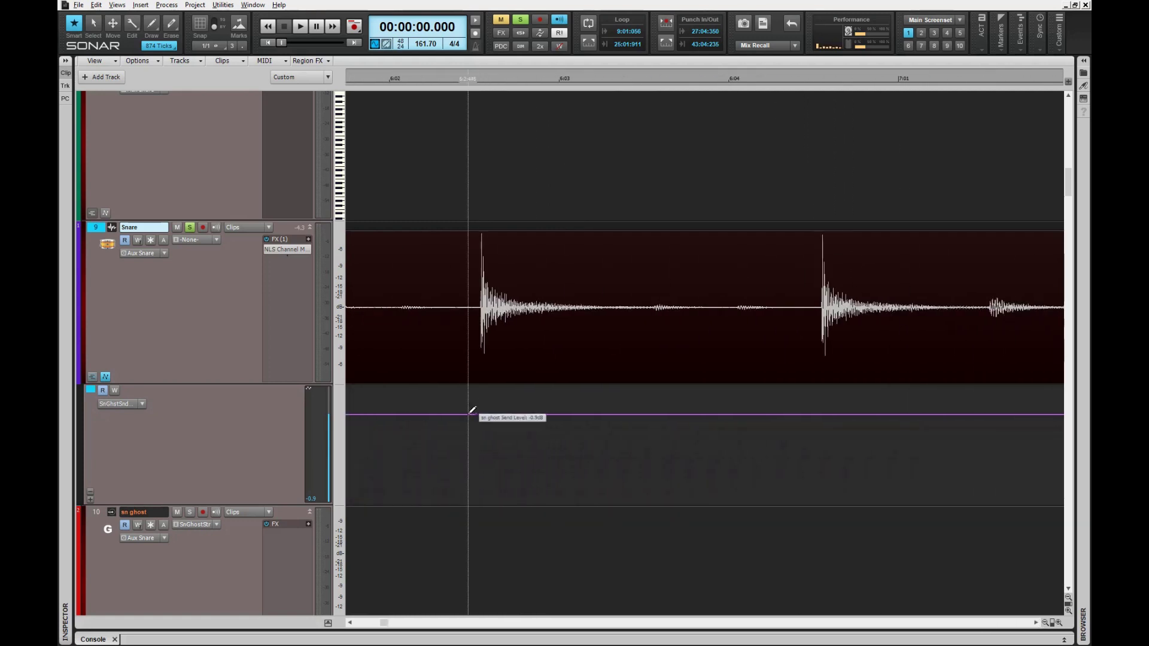
left_click_drag(471, 434, 558, 434)
left_click_drag(515, 414, 514, 502)
left_click_drag(896, 414, 815, 414)
left_click_drag(856, 415, 855, 503)
key("space")
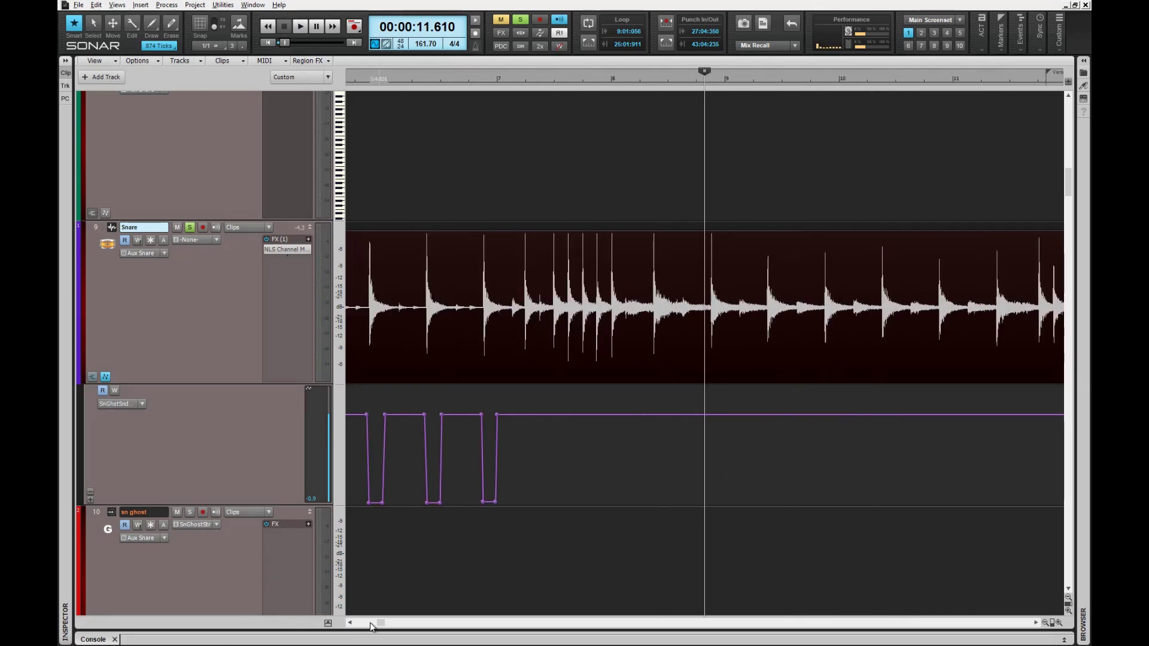
left_click_drag(377, 624, 366, 623)
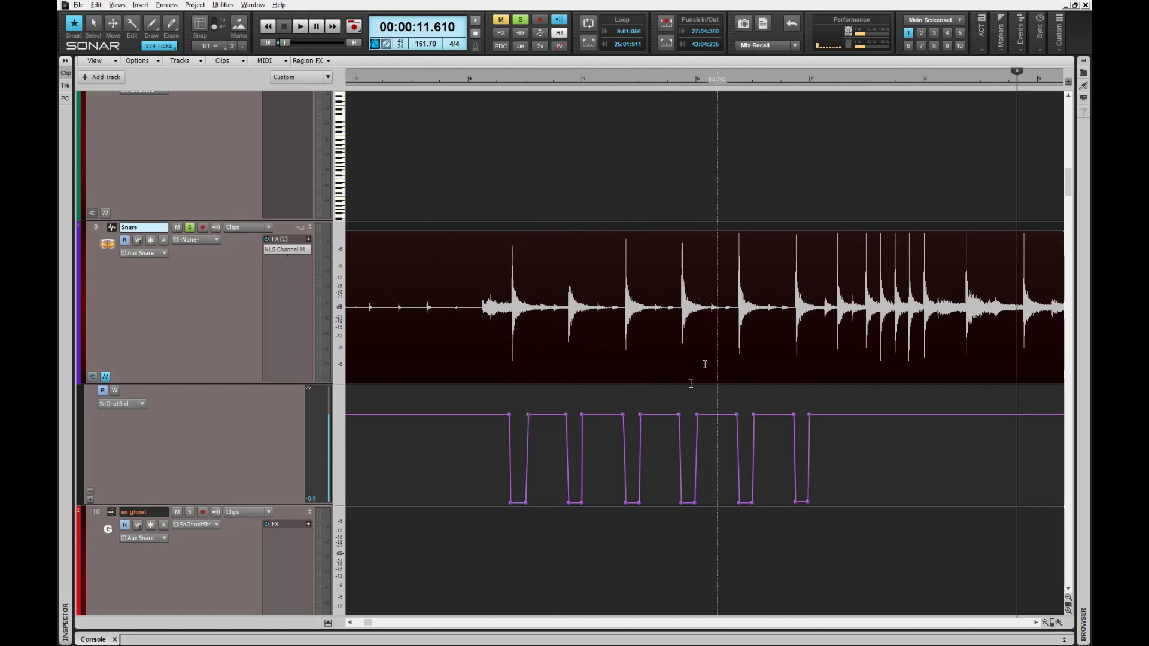
Enable input echo and solo on the sn ghost track, with the Snare track unsoloed and muted
left_click(215, 511)
left_click(216, 514)
left_click(190, 513)
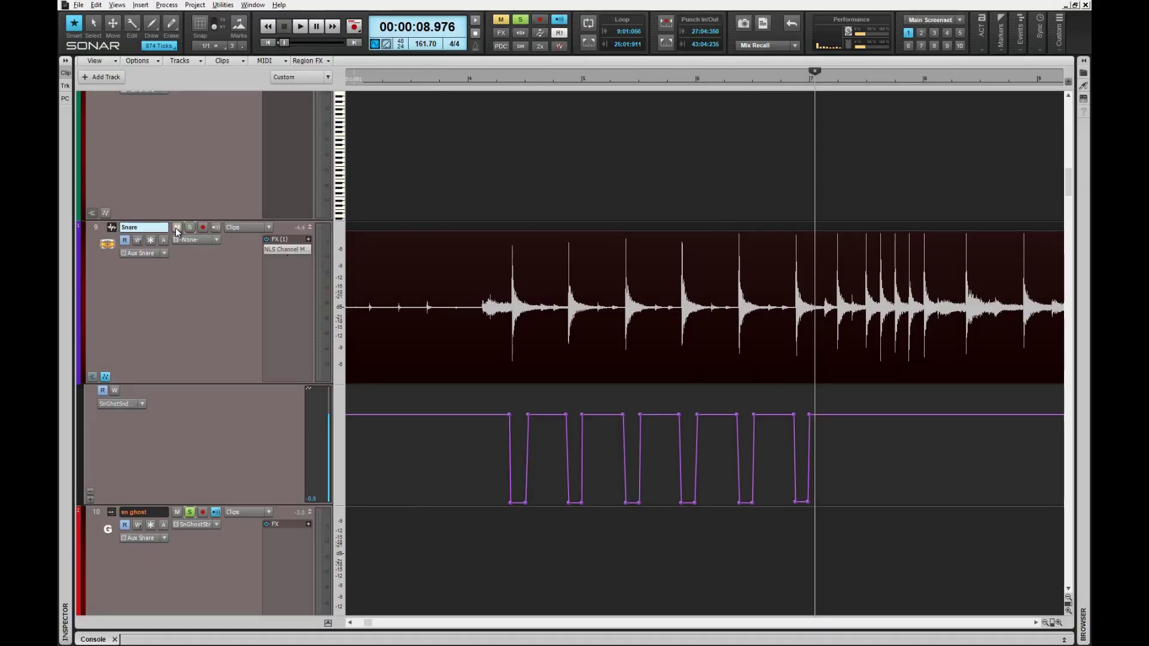
left_click(177, 228)
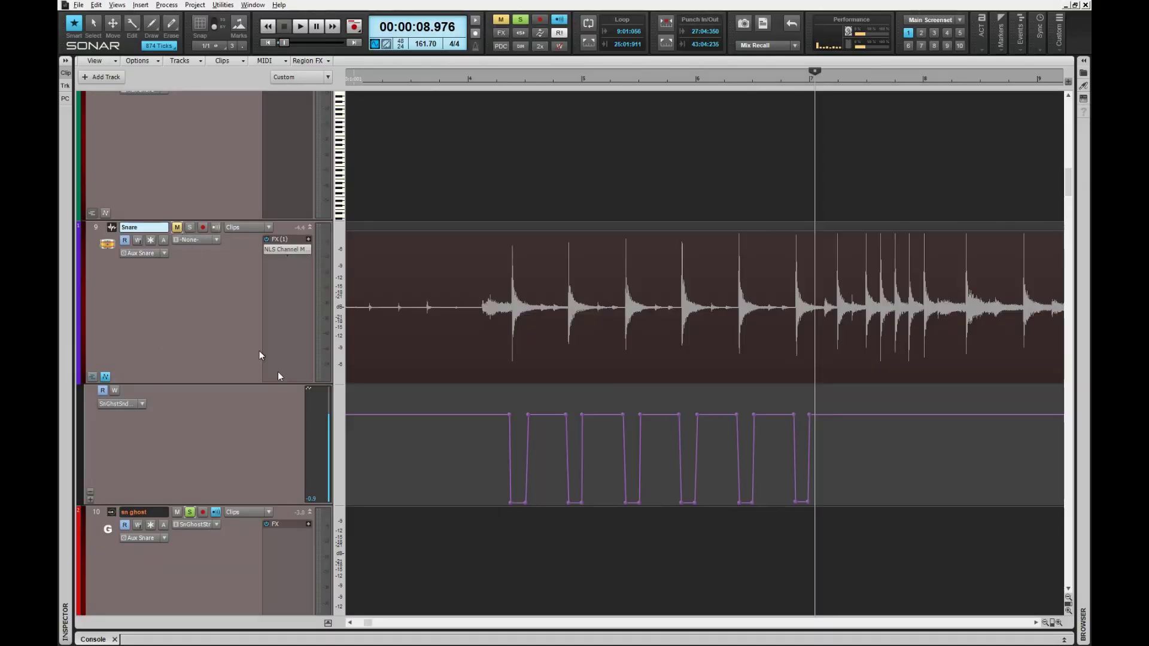
Play the ghost track from just before the roll in bar 4, and set the Snare's sn ghost send to pre-fader in the console
left_click(476, 579)
key("space")
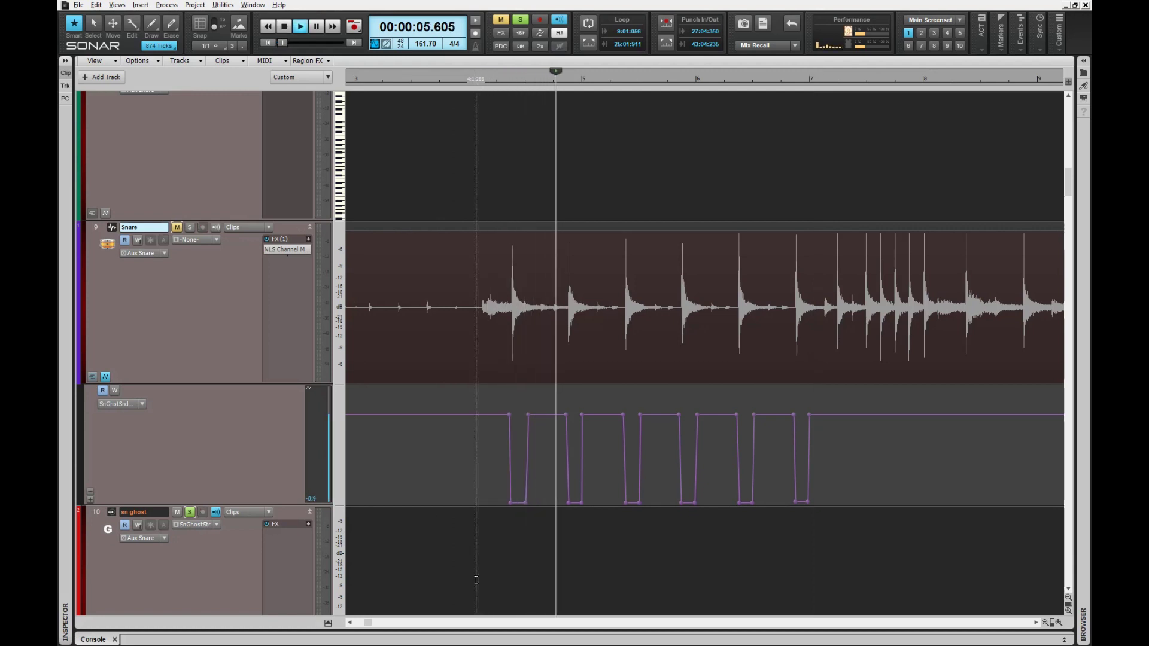
key("space")
key("alt+2")
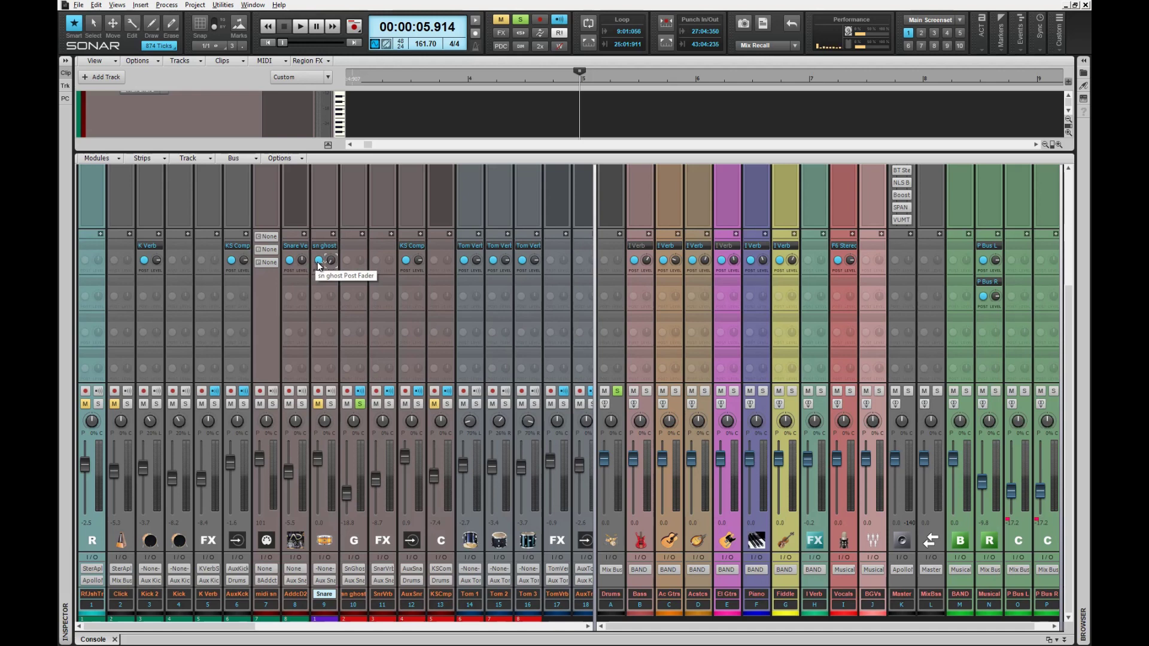
key("alt+2")
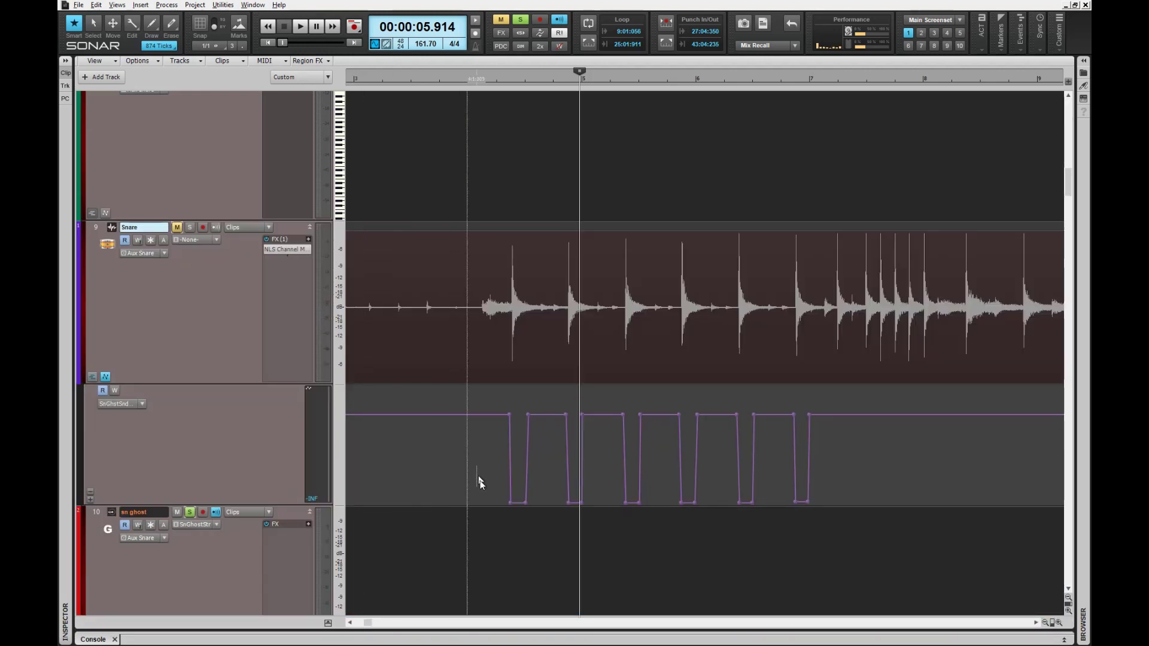
Play the soloed sn ghost track from the ghost-note roll, and again from just before the first snare hit
left_click(490, 540)
key("space")
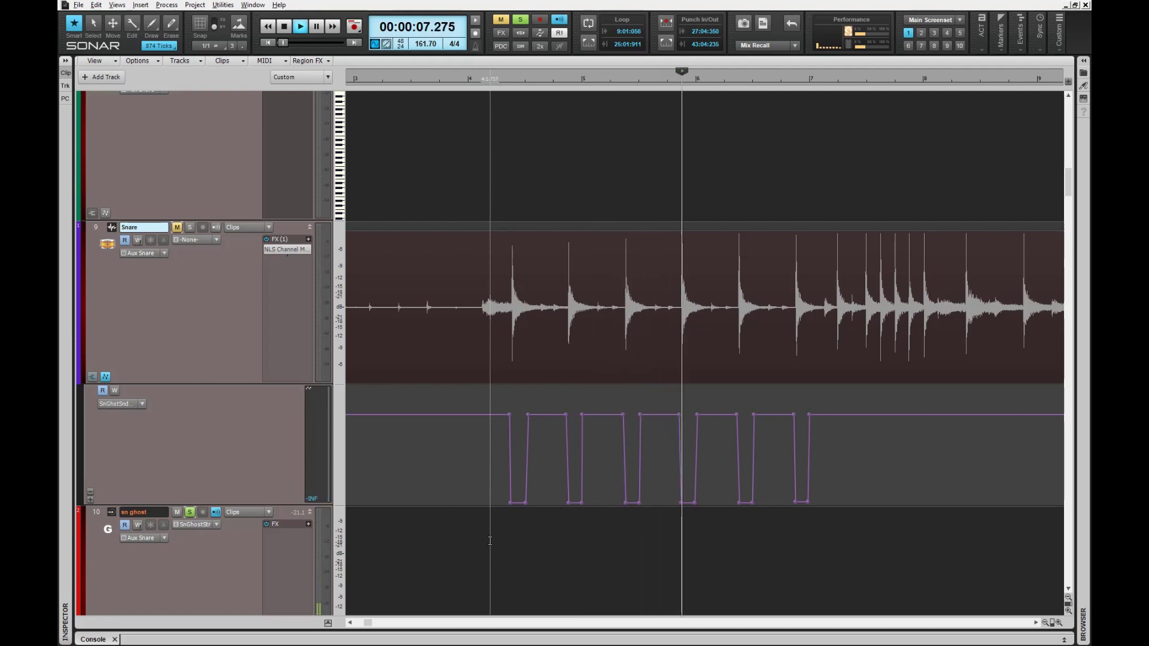
key("space")
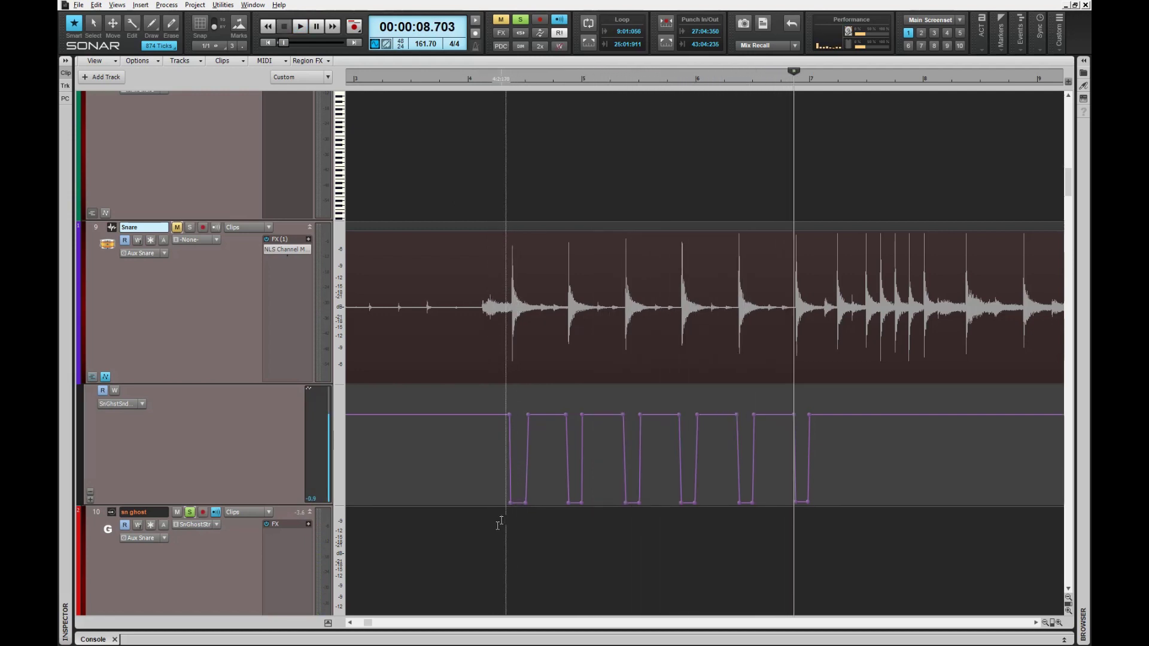
left_click(504, 558)
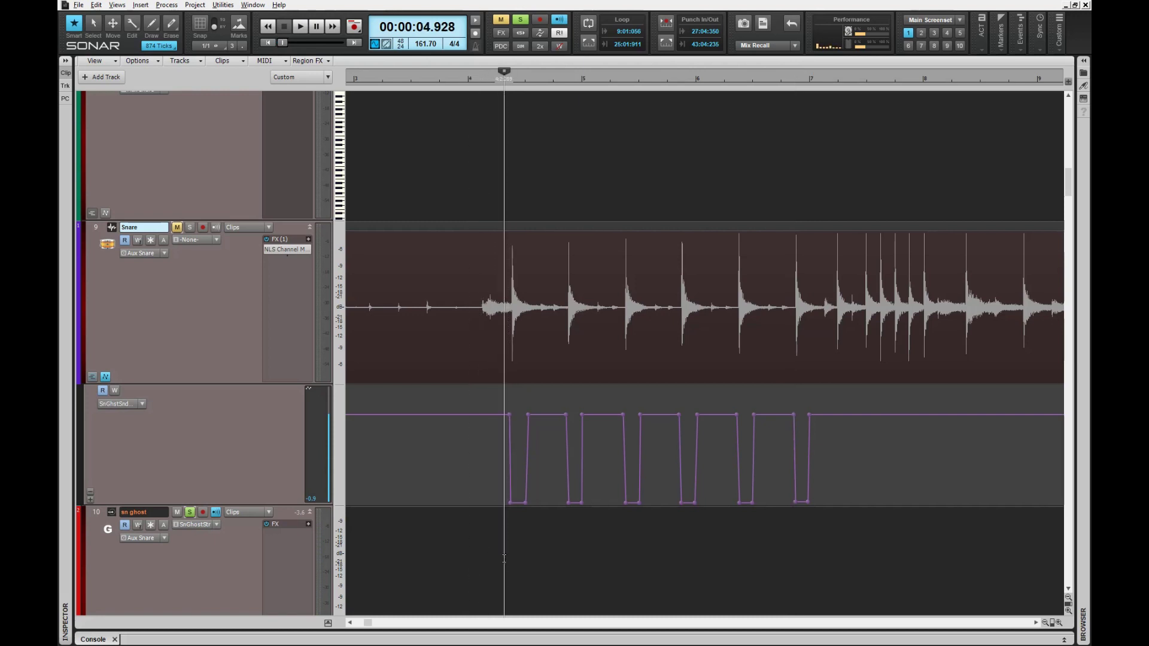
key("space")
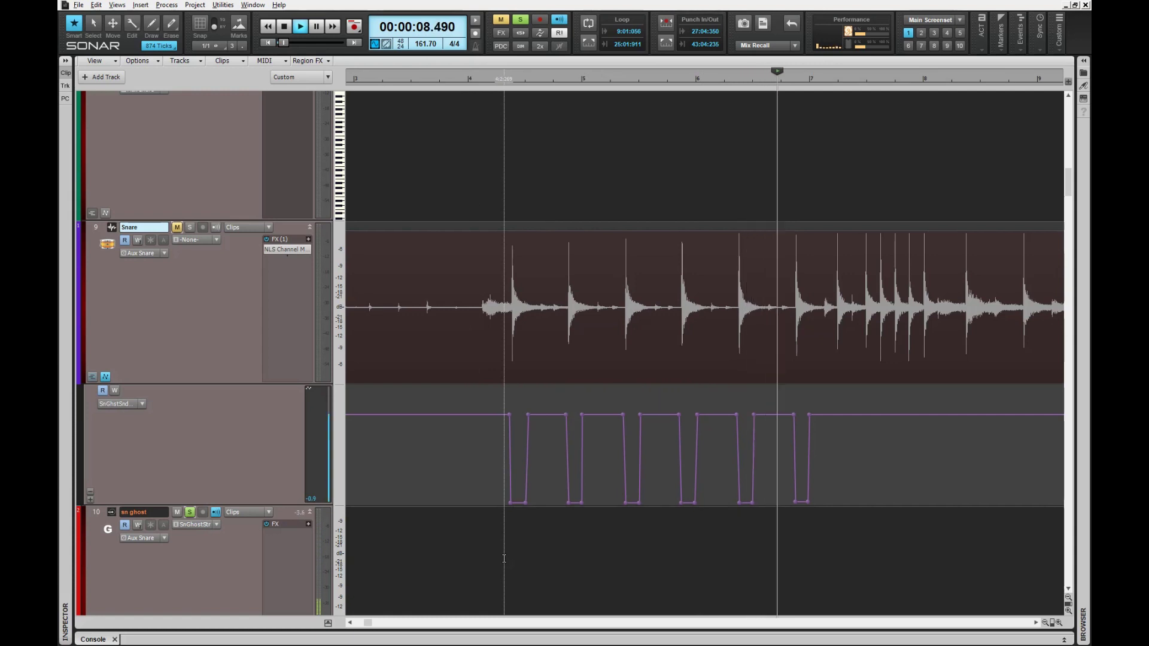
key("space")
Lower the node before the first snare hit and the envelope's starting node to silence, removing the send from the song's opening
left_click_drag(508, 415, 505, 502)
key("w")
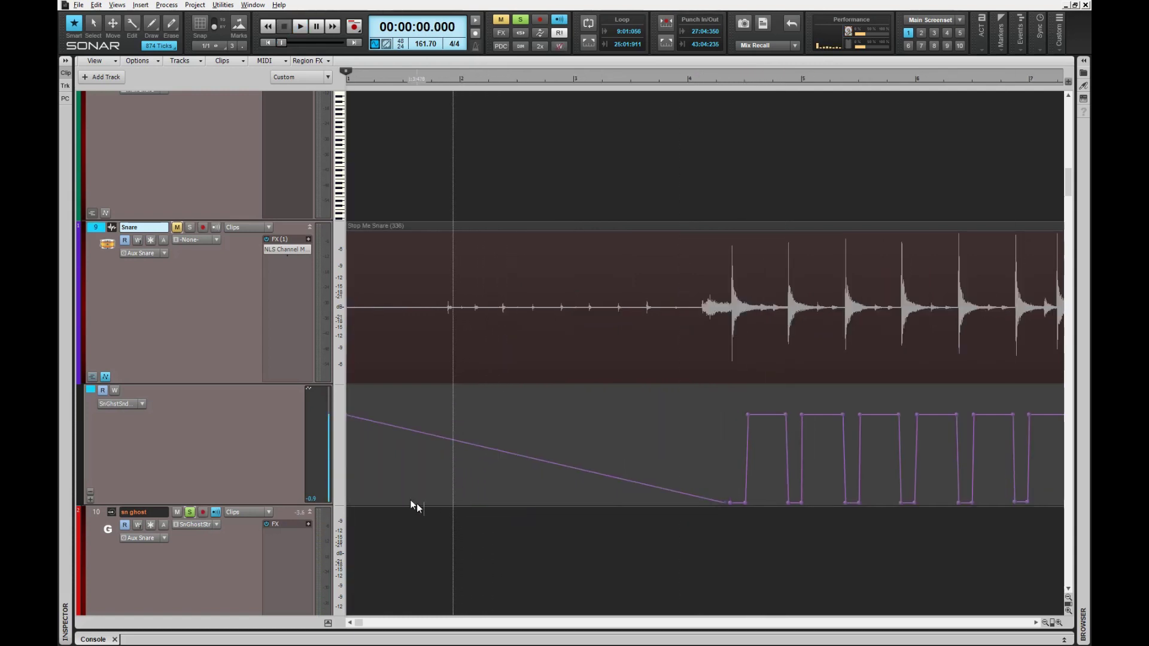
left_click_drag(352, 412, 359, 529)
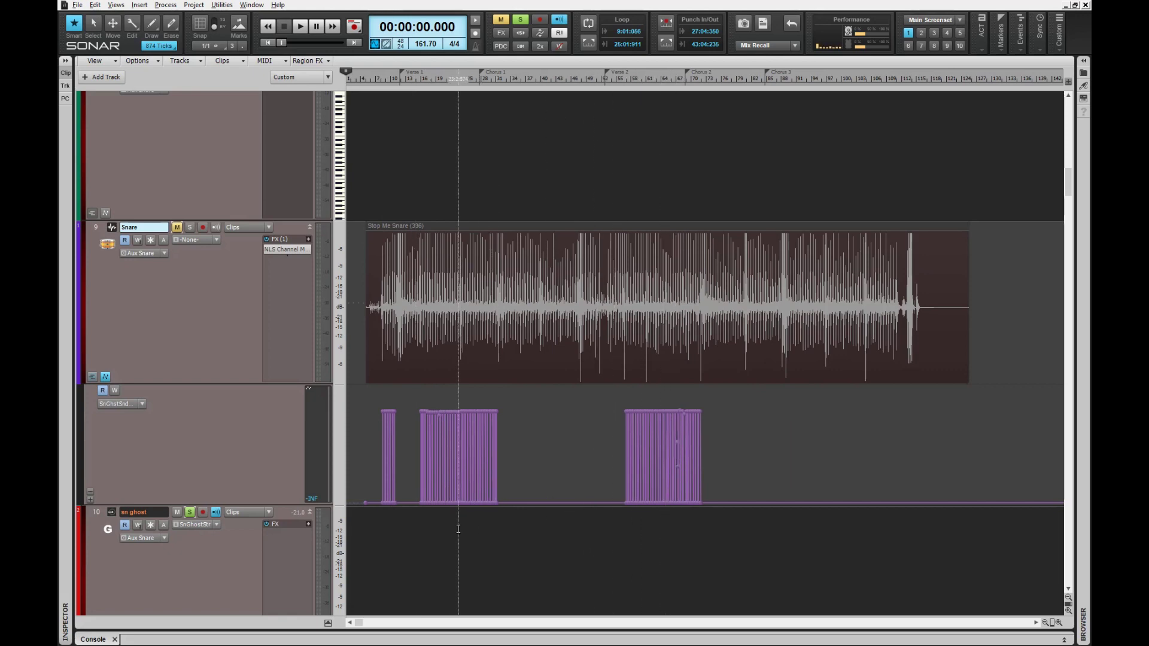
Place the playhead at about 33.2 seconds and examine closely how the send-level envelope dips around the snare hits near bar 23
left_click(458, 529)
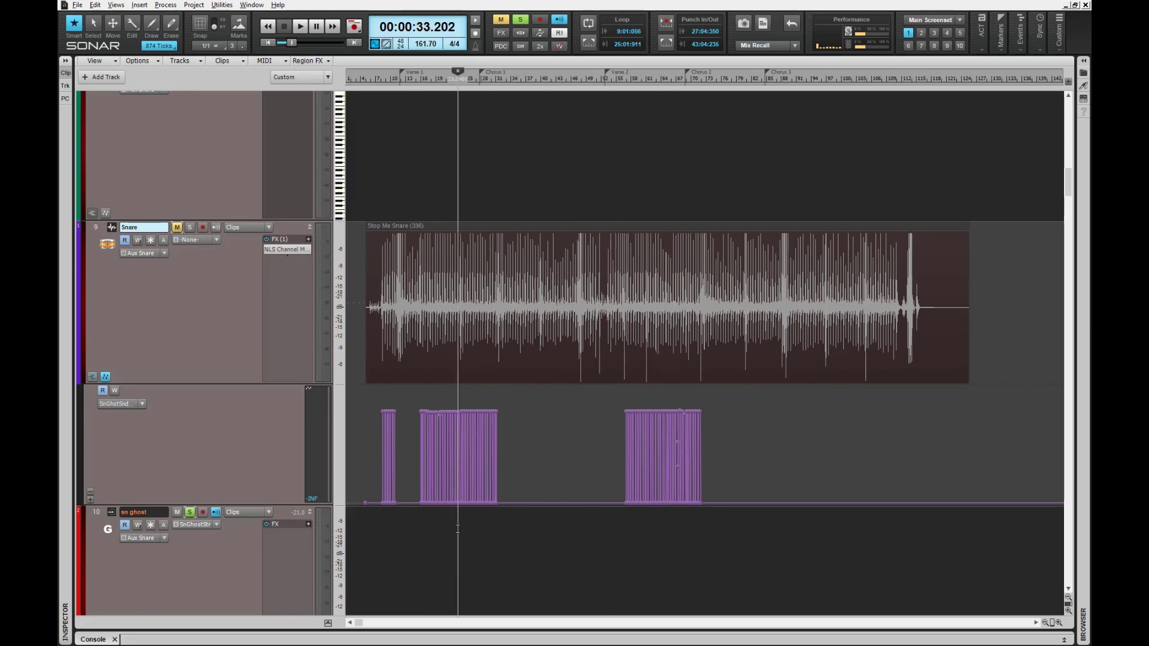
key("ctrl+Right")
key("ctrl+Right")
key("ctrl+Right")
key("ctrl+Right")
key("ctrl+Right")
key("ctrl+Right")
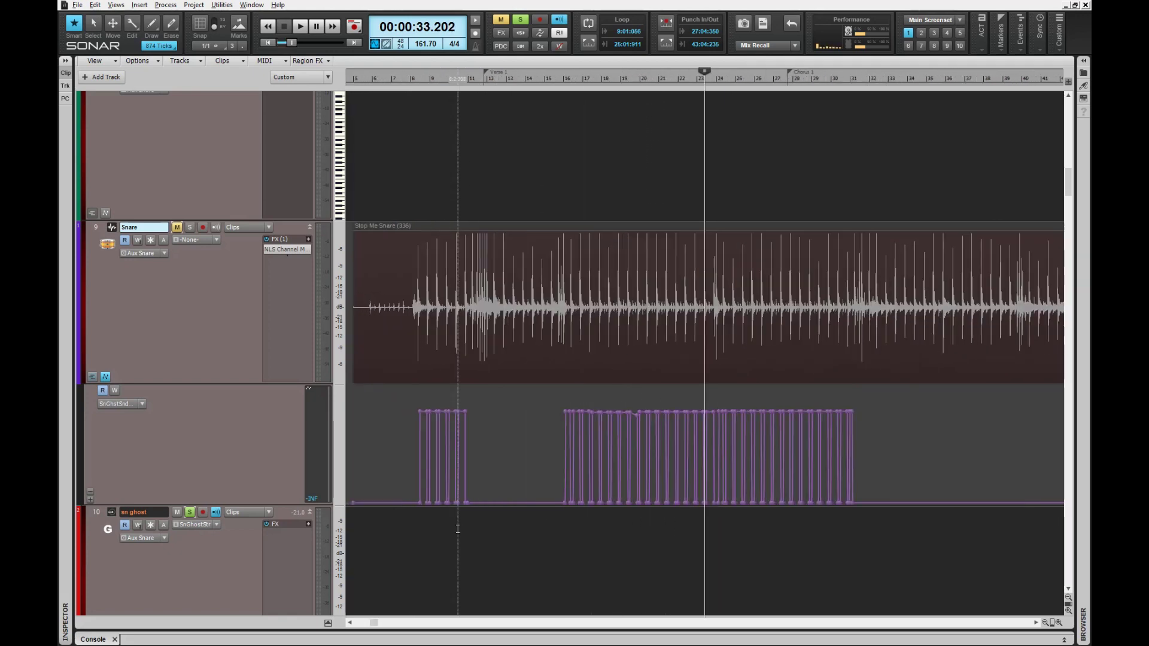
key("ctrl+Right")
key("ctrl+Right")
key("ctrl+Right")
key("ctrl+Right")
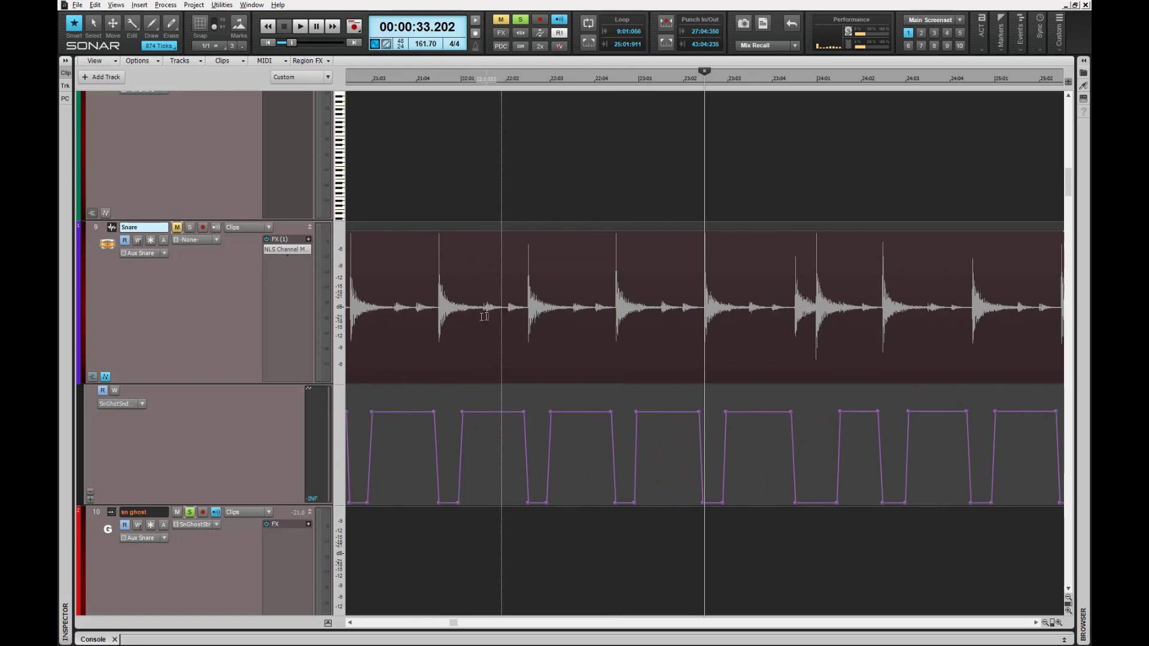
Play the soloed sn ghost track briefly from around bar 23, return to the song's start, and reduce the Snare track's height
left_click(392, 553)
key("space")
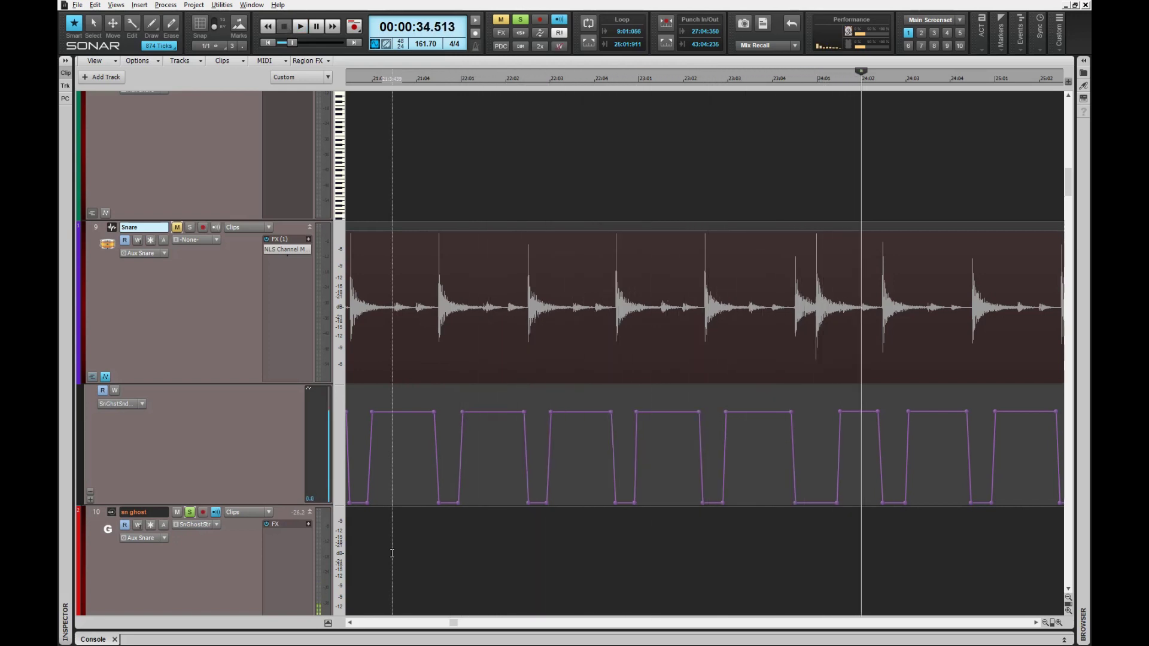
key("w")
scroll(392, 553, "down", 9)
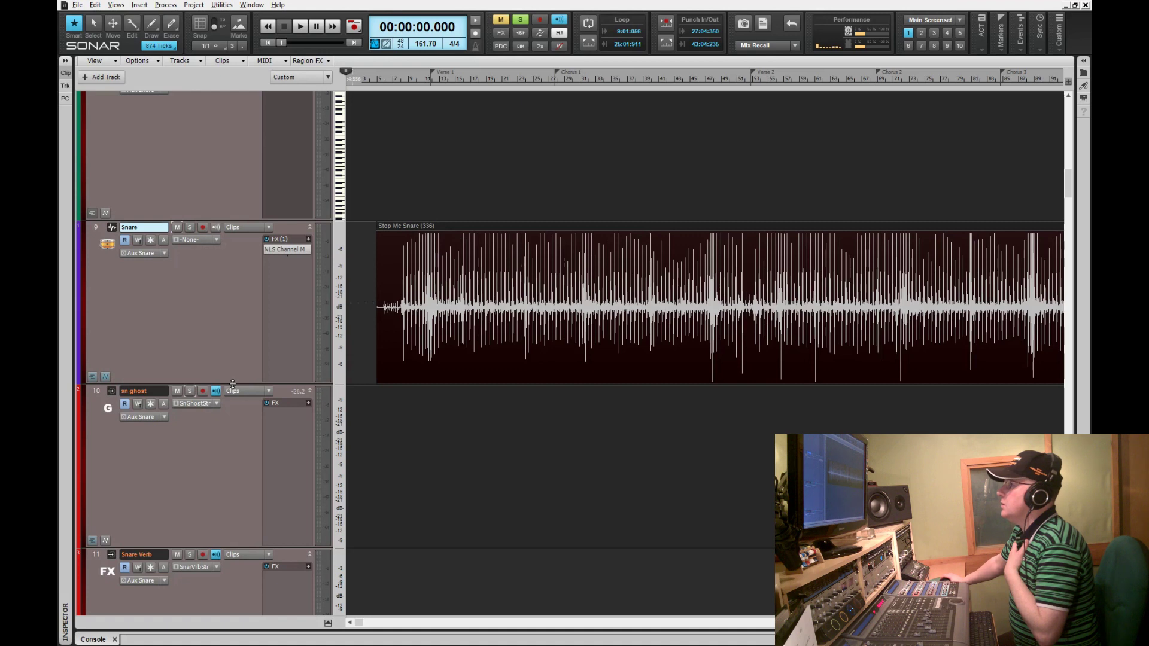
left_click_drag(233, 383, 228, 337)
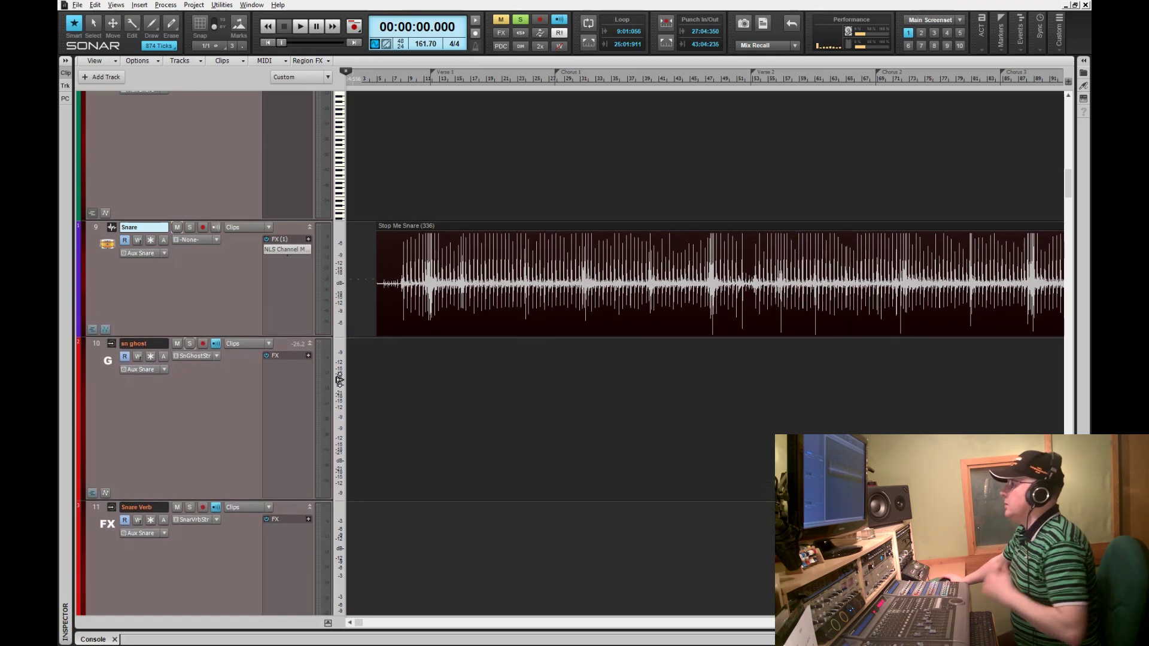
Play the soloed Snare and sn ghost tracks together from about 16 seconds, and check their levels in the console
key("d")
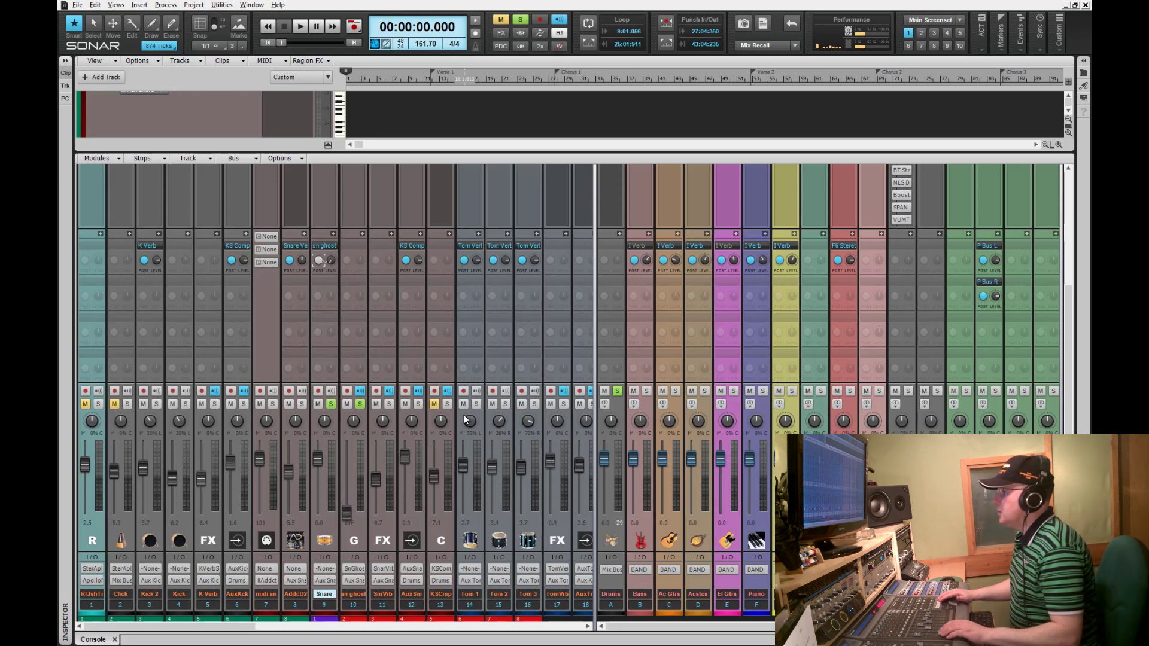
key("space")
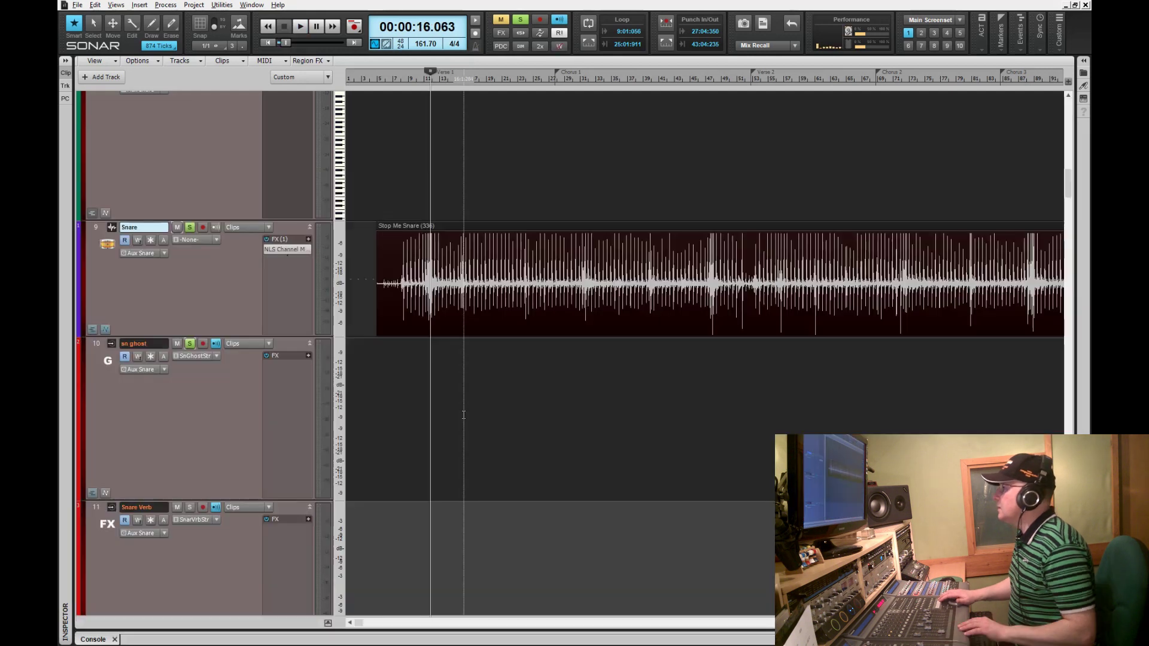
key("space")
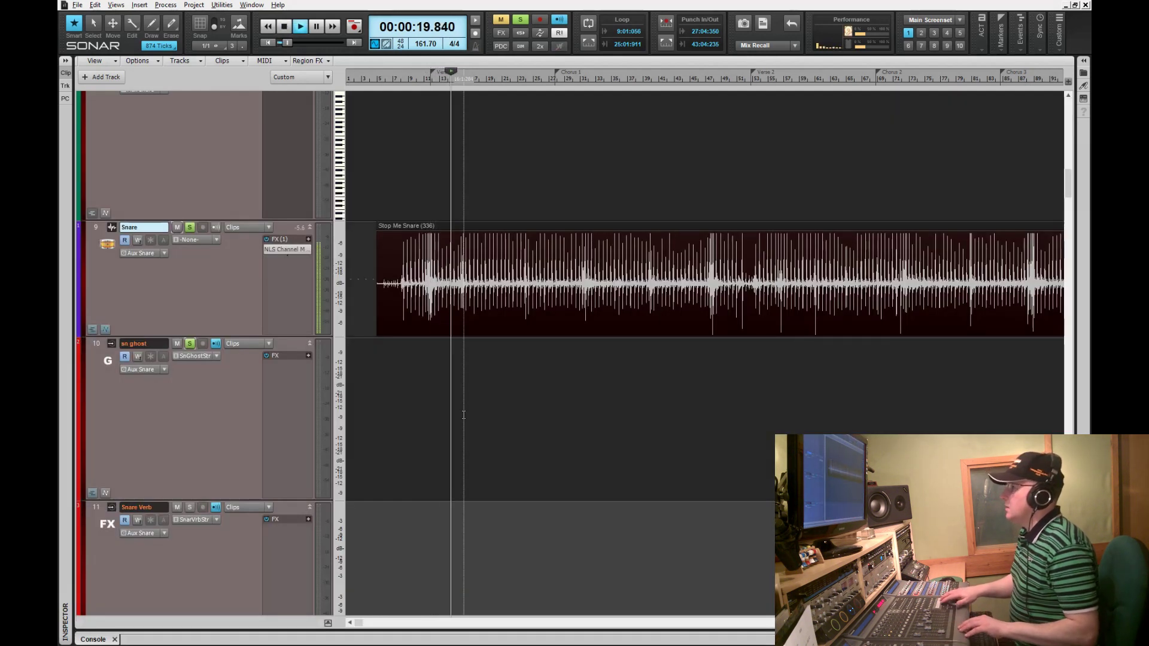
key("d")
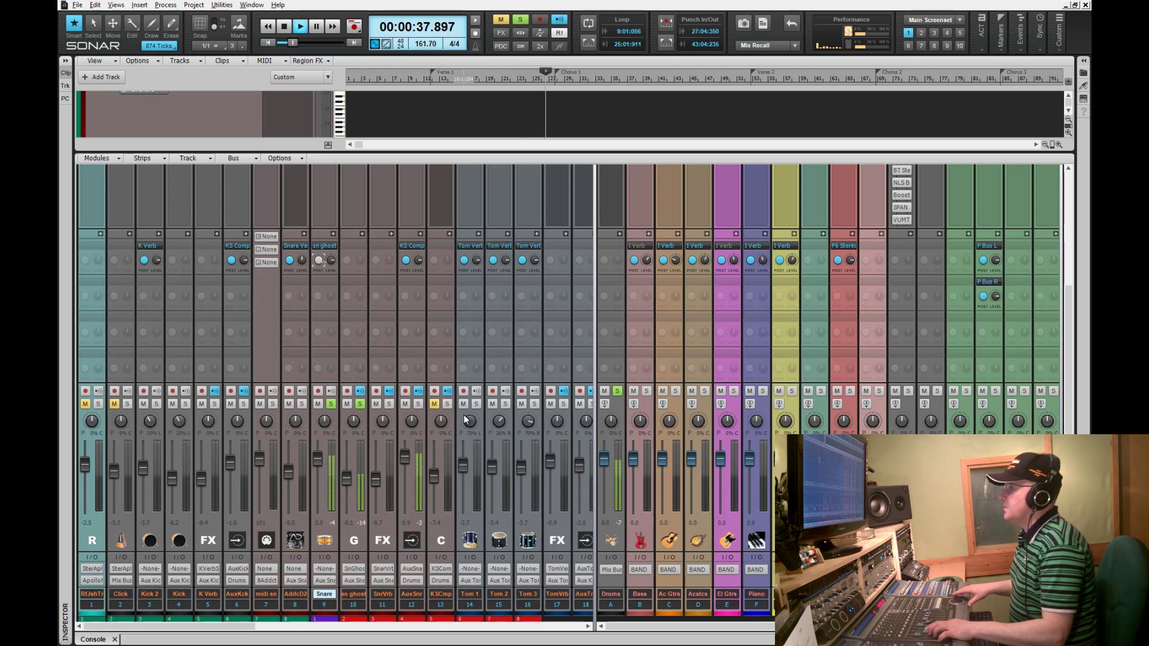
key("space")
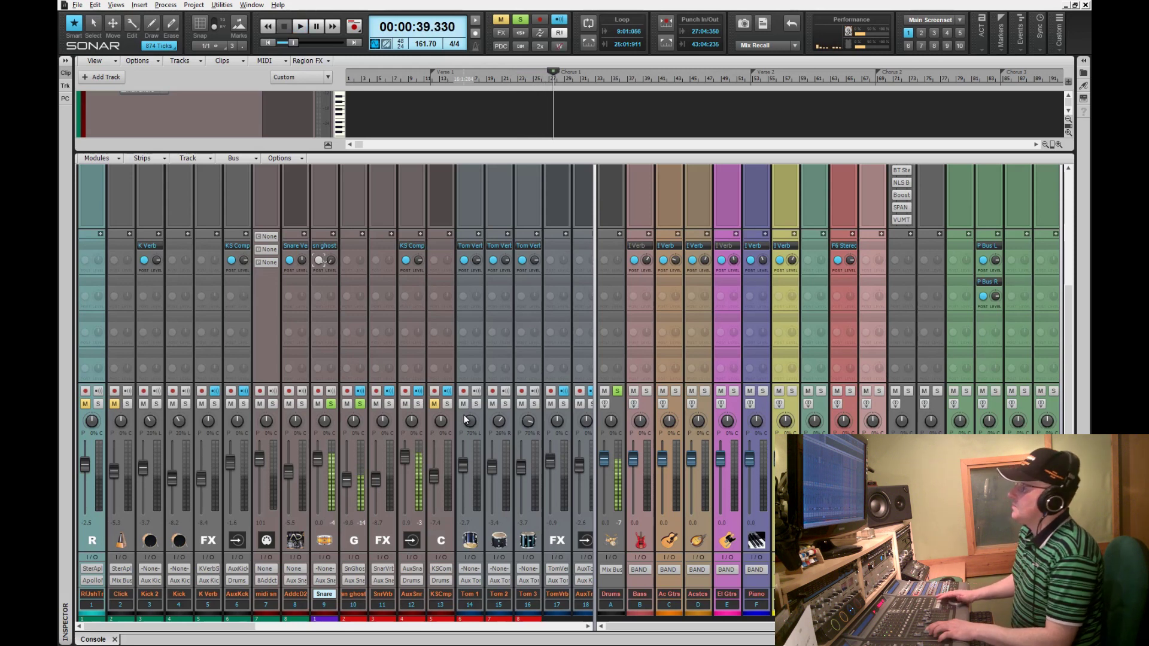
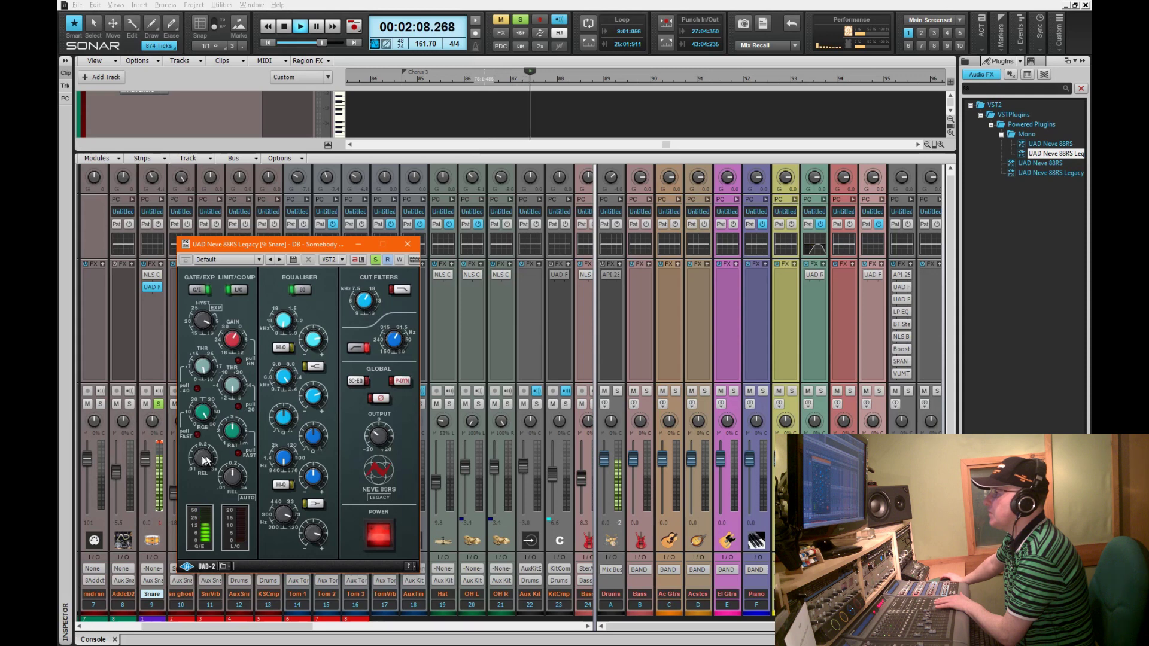
Clear the clip indicators on the Snare and Aux Snare meters, and close the Snare's UAD Neve 88RS Legacy plug-in
left_click(162, 448)
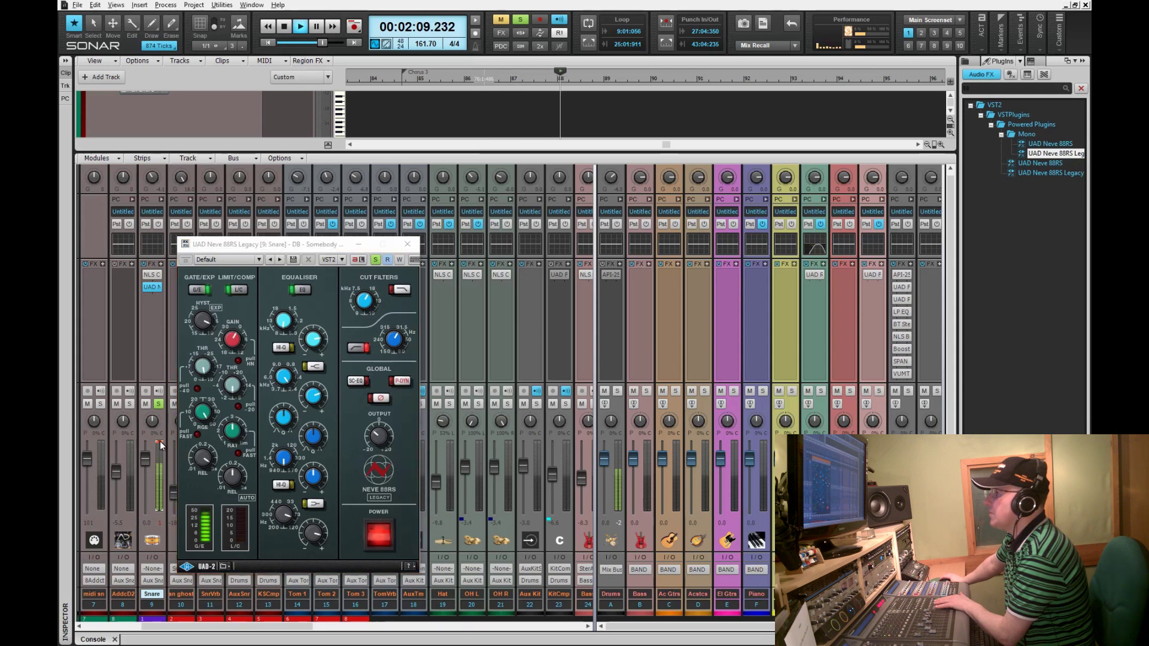
left_click(374, 442)
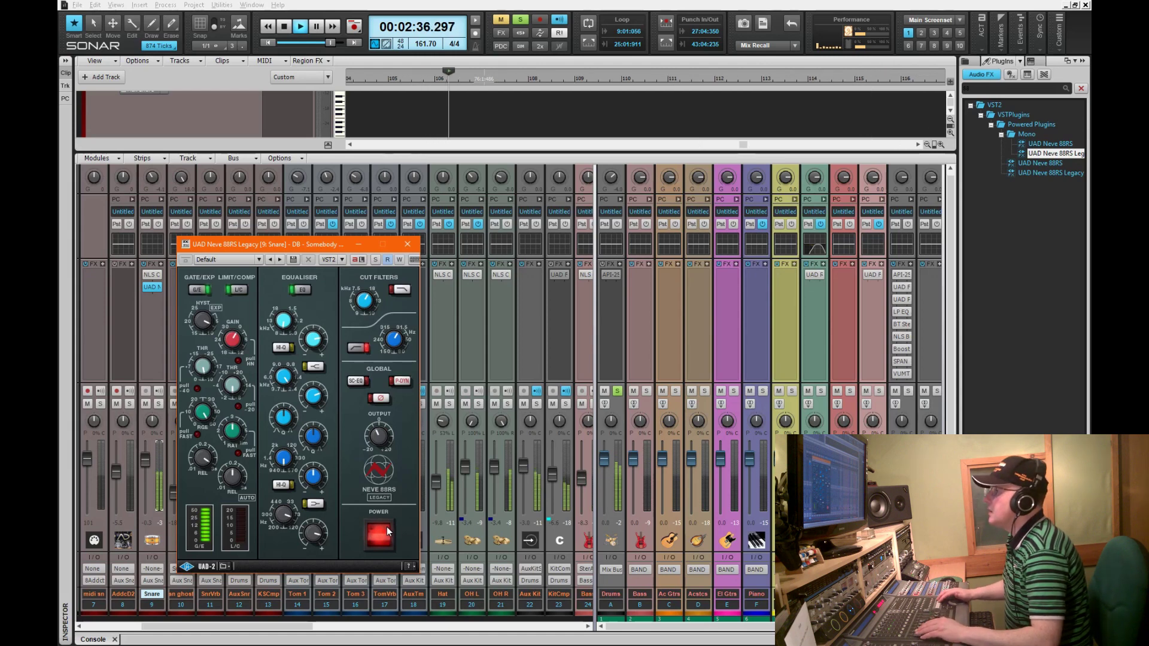
left_click_drag(275, 246, 427, 261)
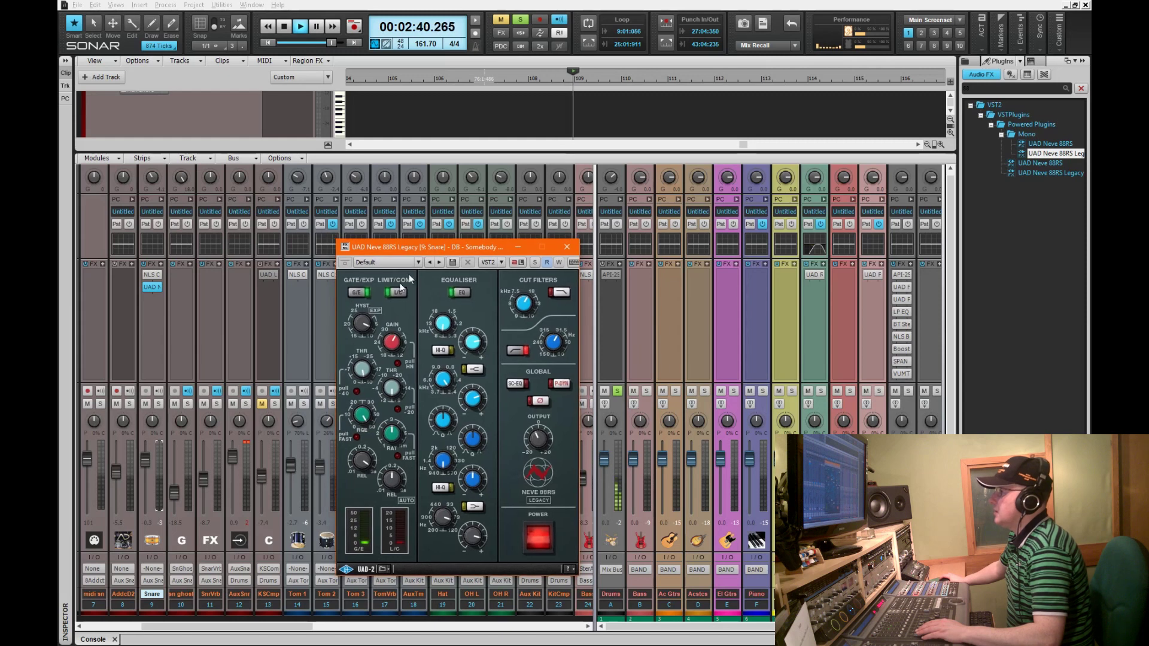
left_click(242, 443)
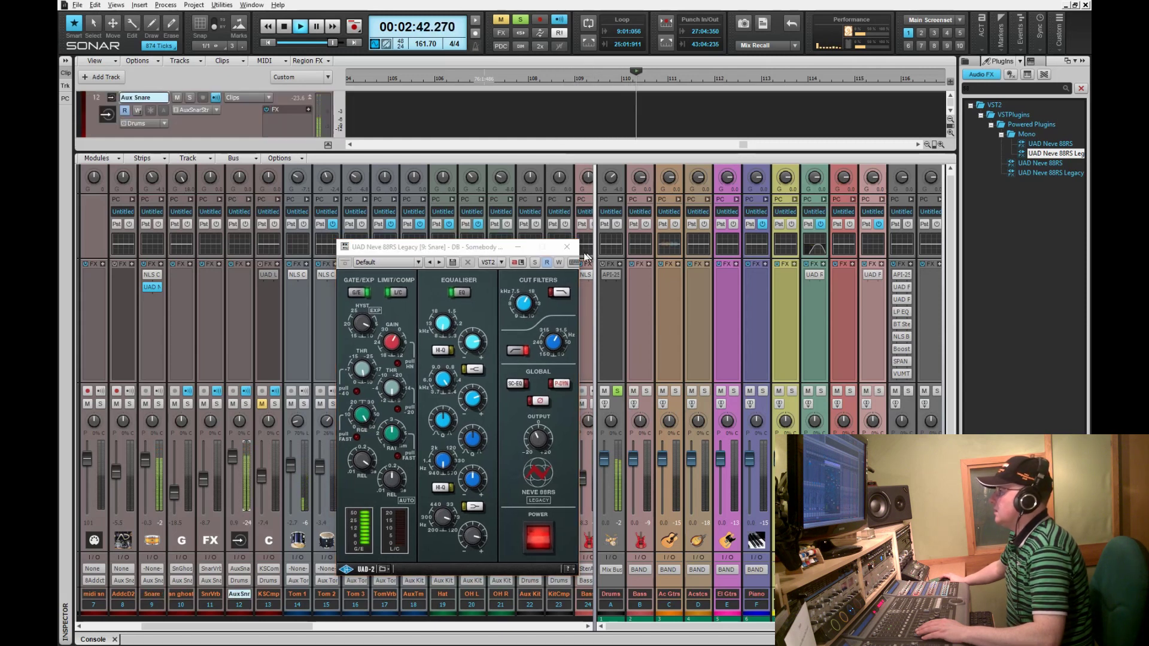
left_click(567, 246)
key("space")
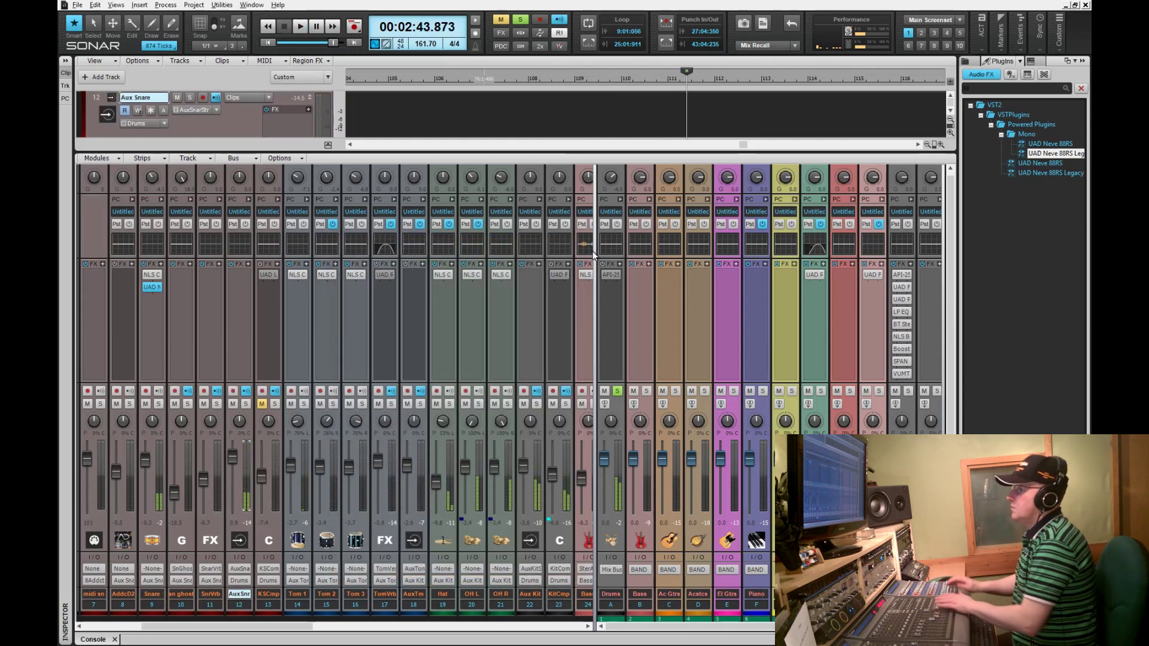
Return to the song's start, find the RVerb plug-ins, and insert RVerb Stereo in the Snare Verb track's FX rack
key("w")
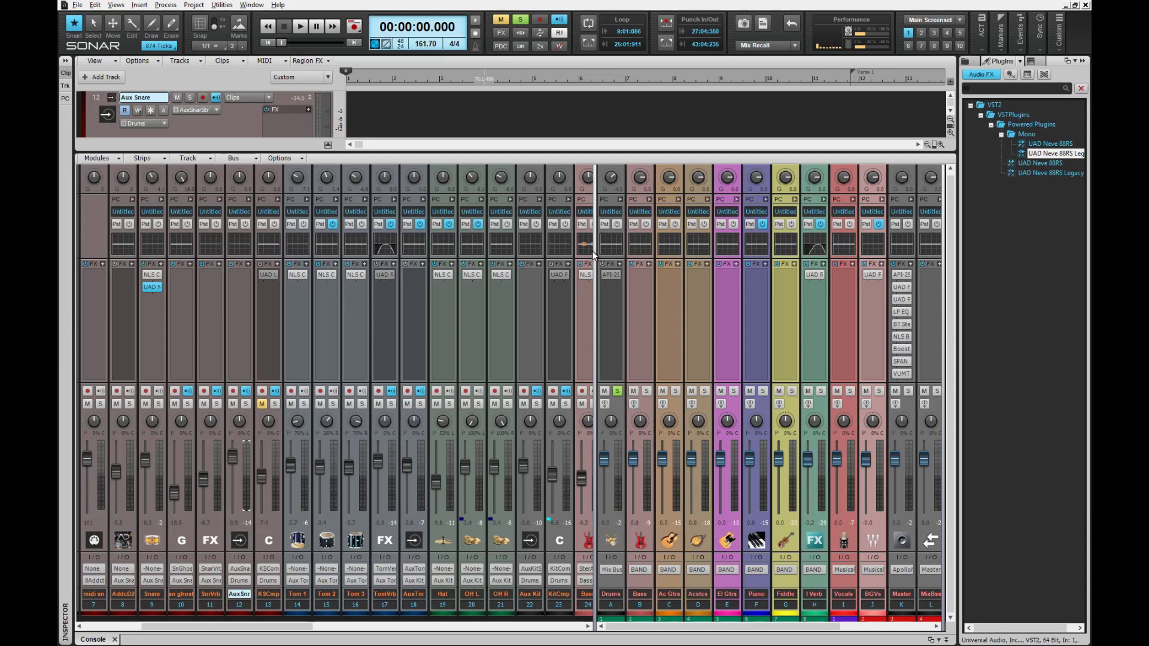
left_click(1000, 88)
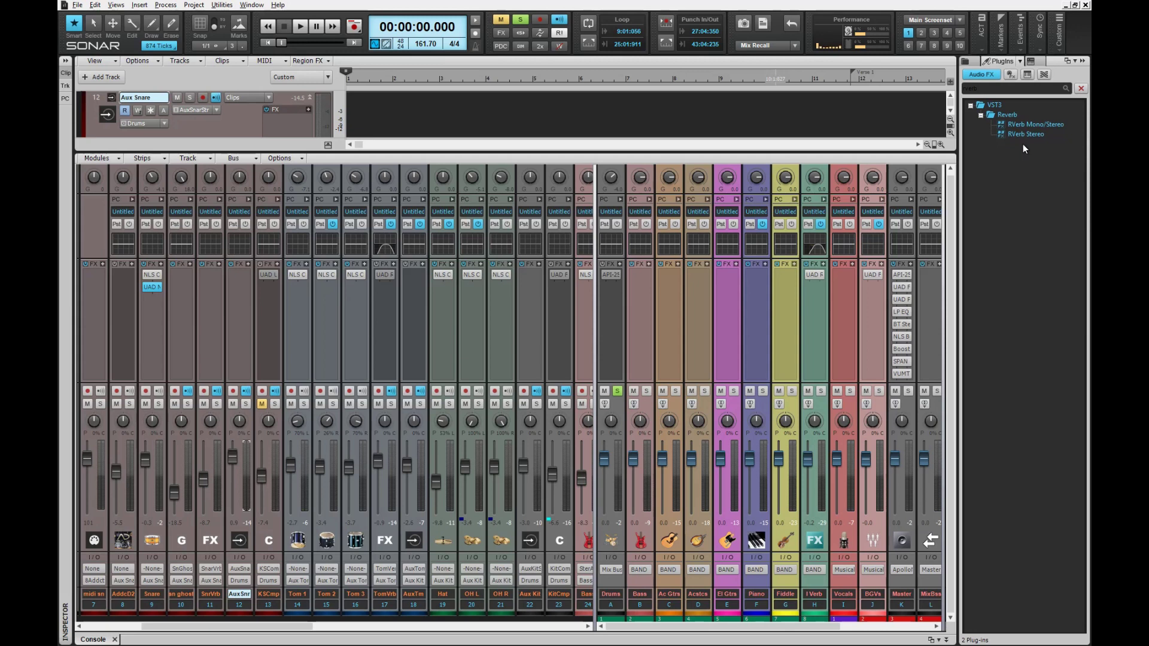
left_click_drag(1025, 135, 217, 294)
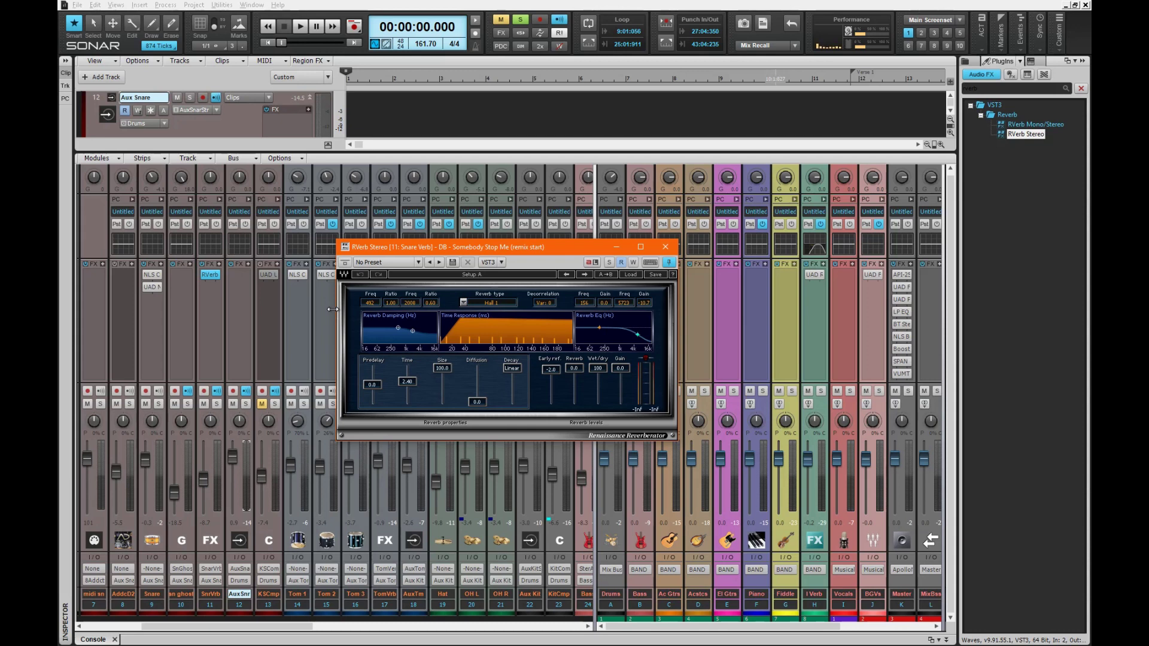
Play the song from about 22 seconds with Aux Snare soloed, and load the Gated2 preset in RVerb Stereo
key("space")
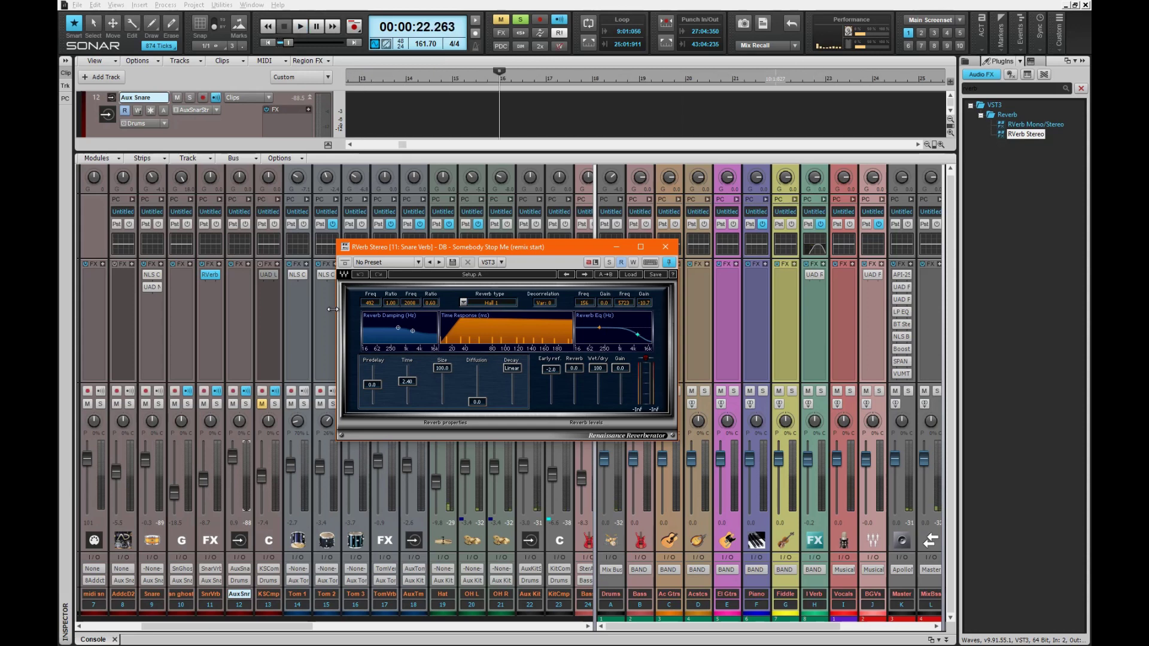
key("space")
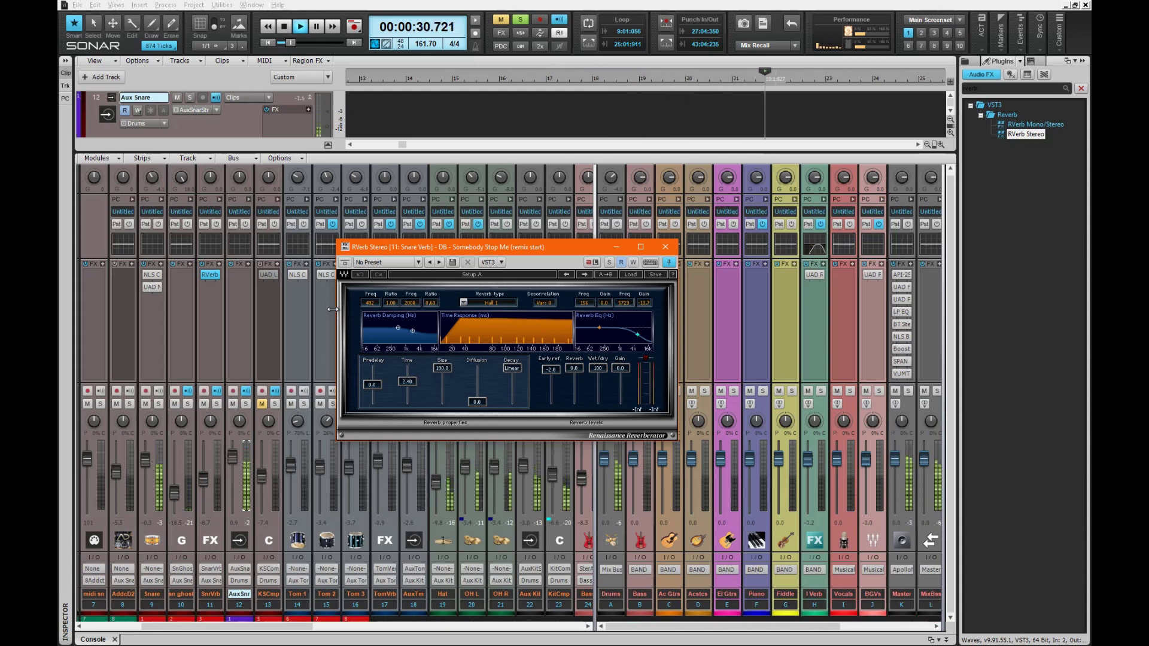
key("slash")
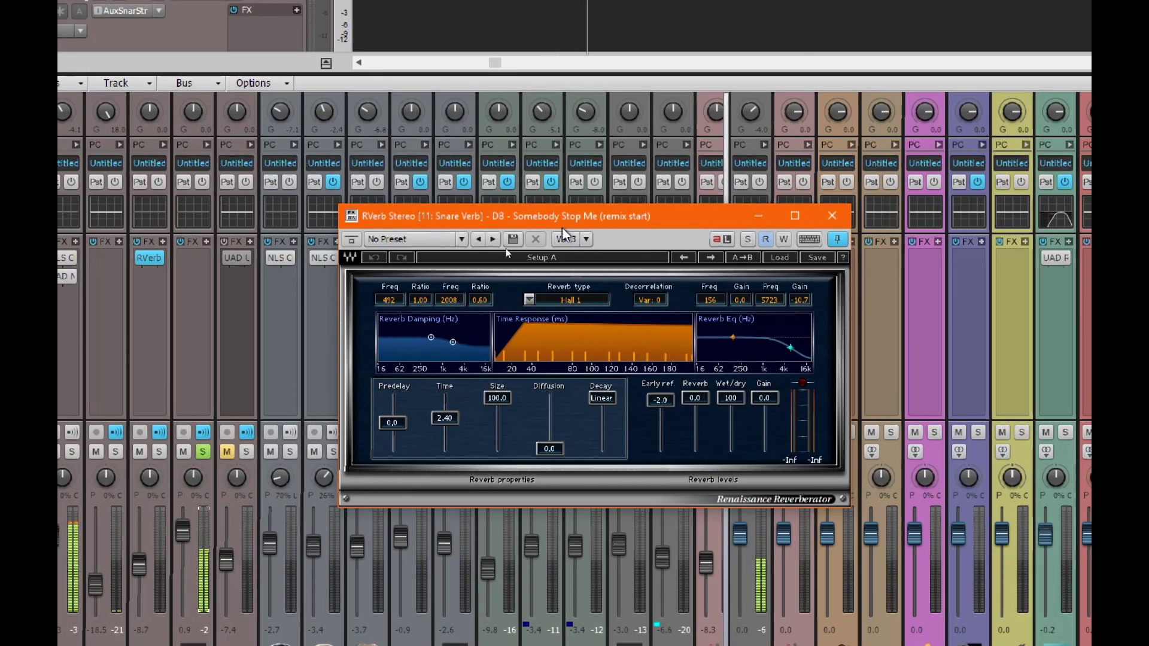
left_click(460, 239)
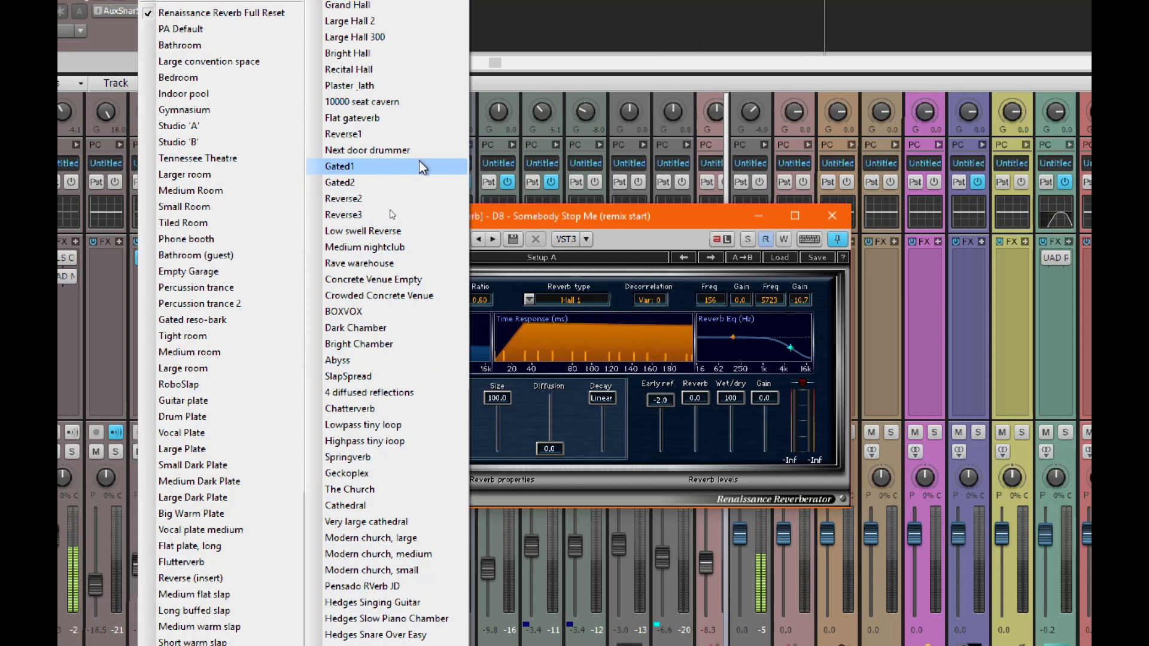
left_click(405, 183)
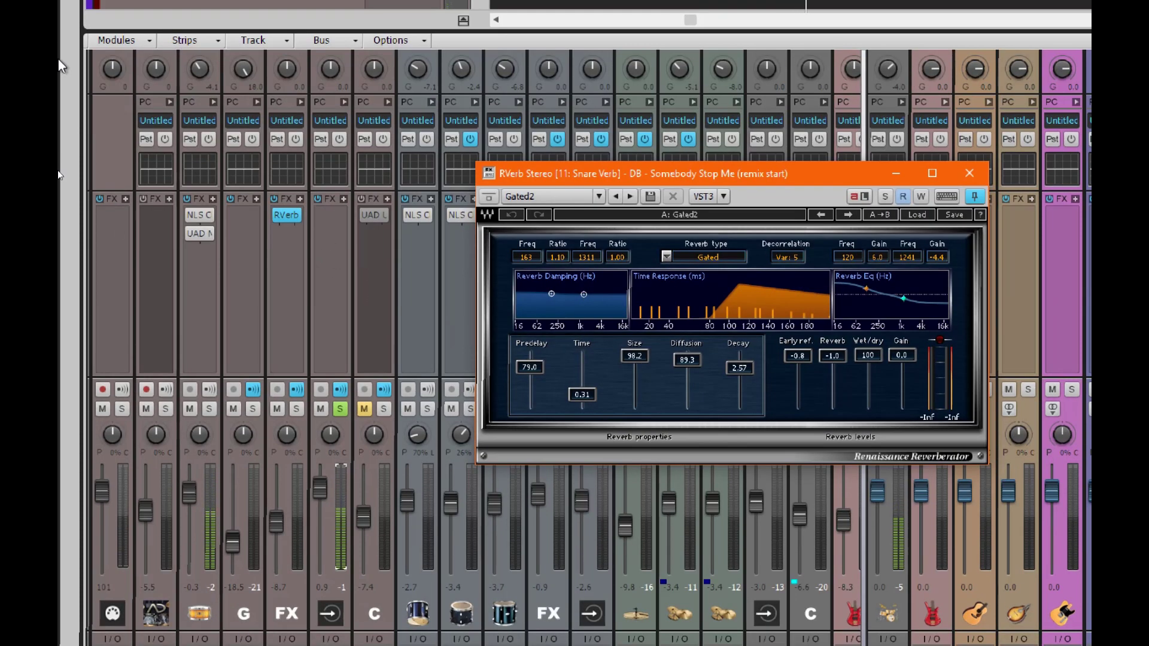
Show the console's Sends/Bank/Patch module and add a send from the Snare track to Snare Verb
left_click(153, 41)
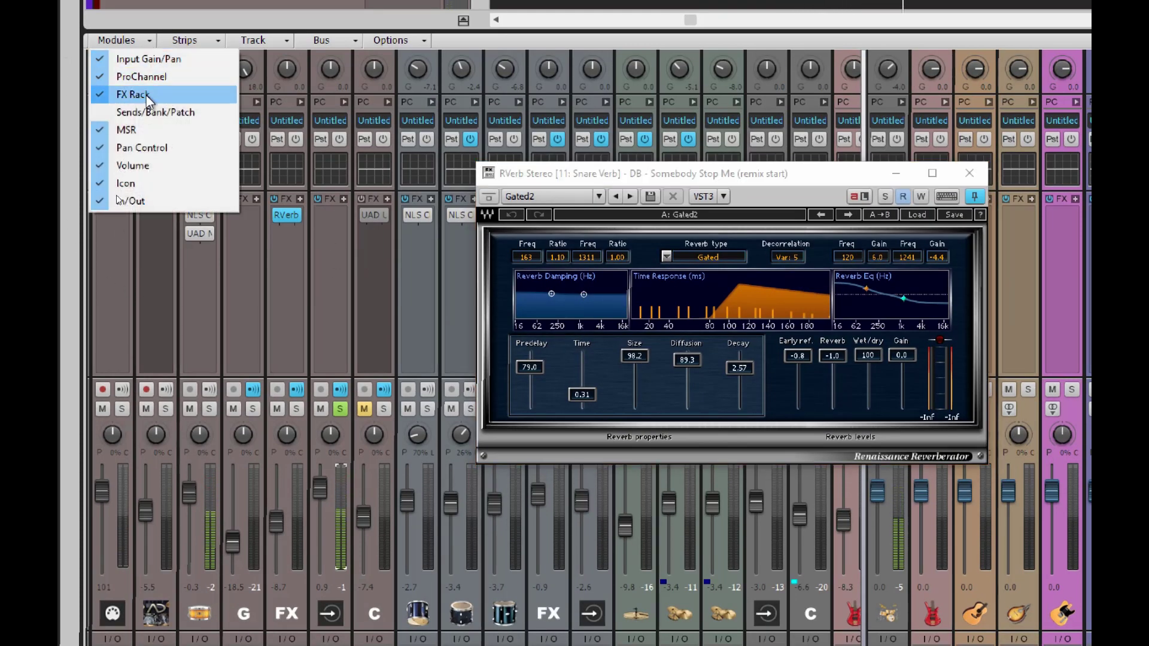
left_click(148, 113)
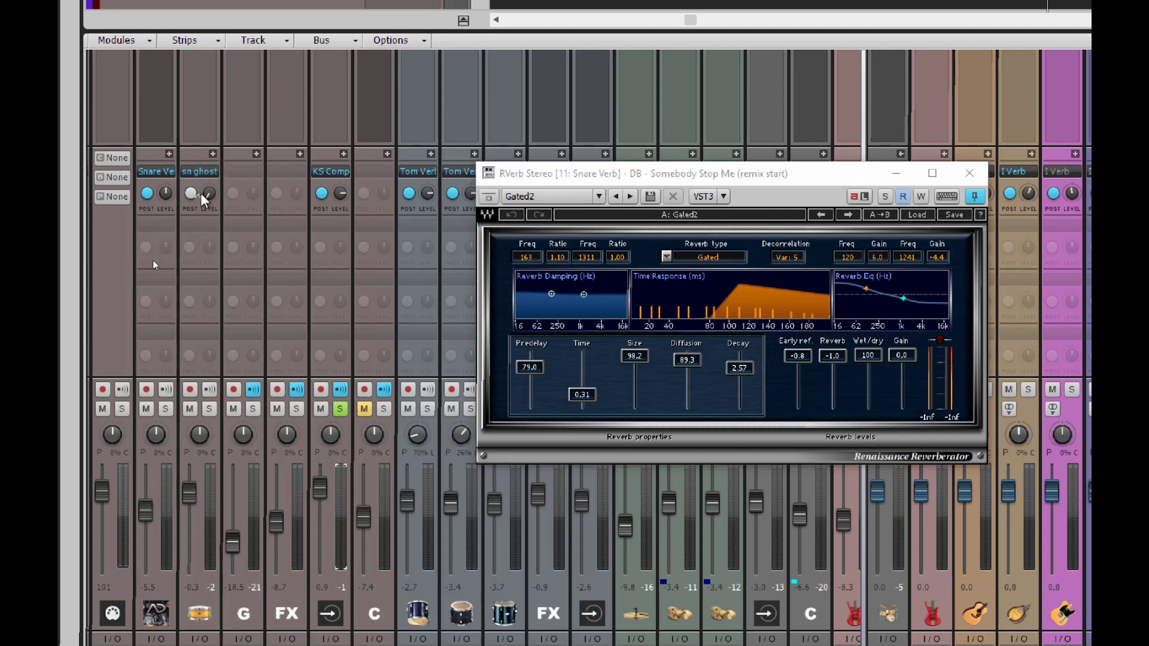
left_click(213, 155)
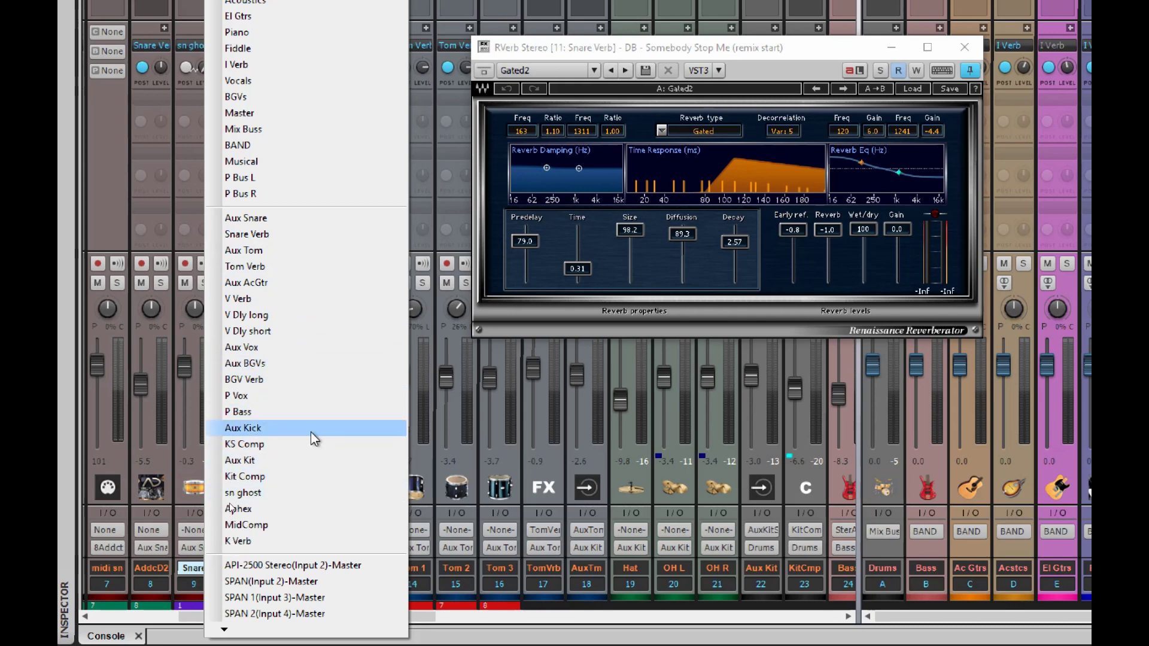
left_click(306, 234)
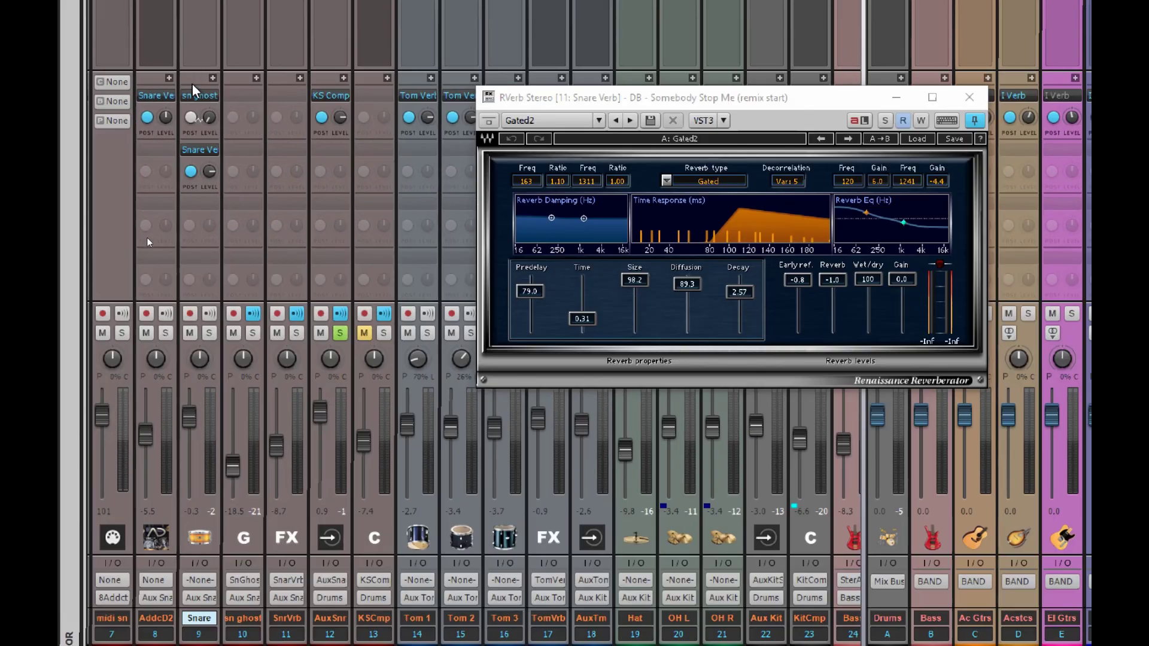
Hide the console's Sends/Bank/Patch module during playback and clear the clip indicator on the Aux Snare meter
key("space")
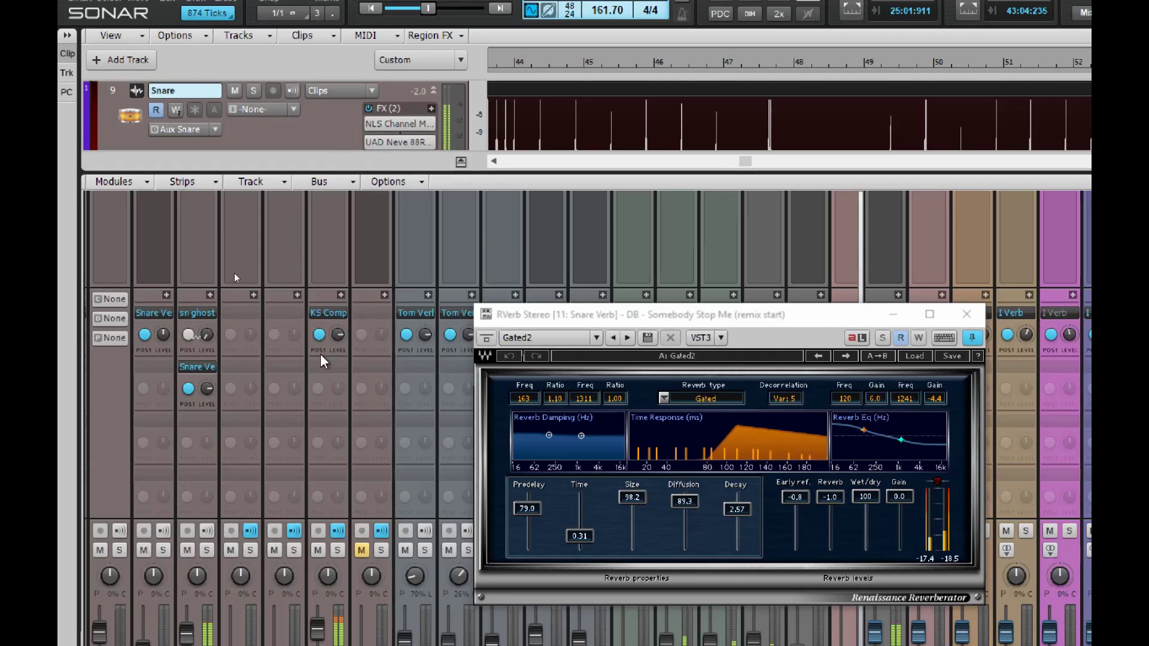
left_click(145, 182)
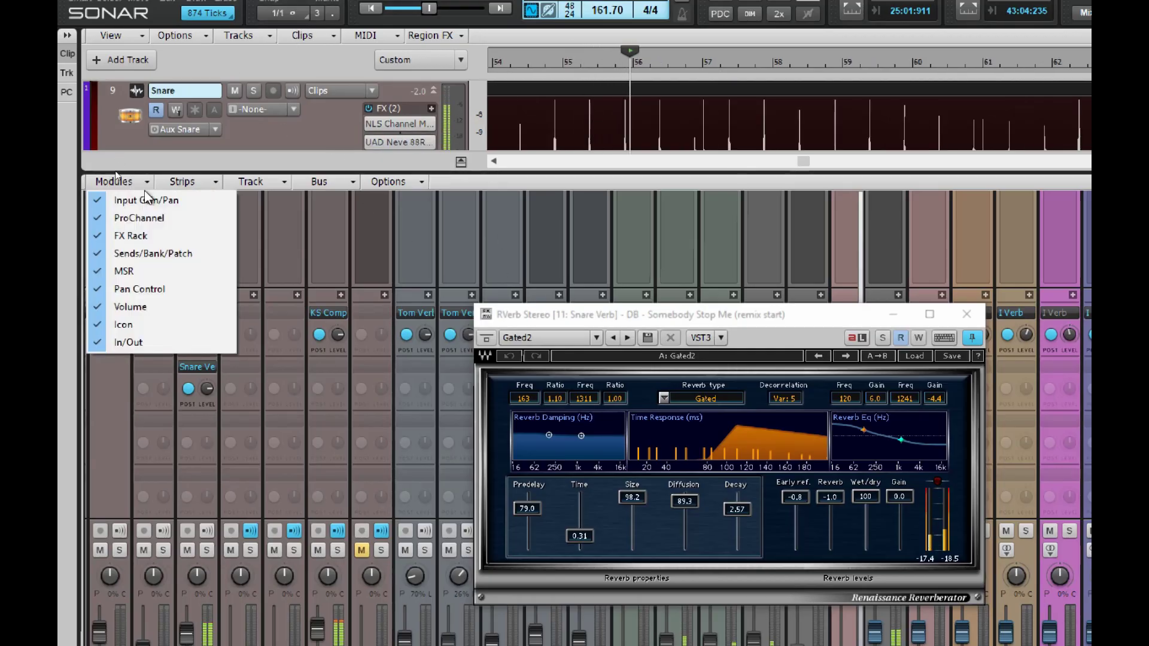
left_click(141, 254)
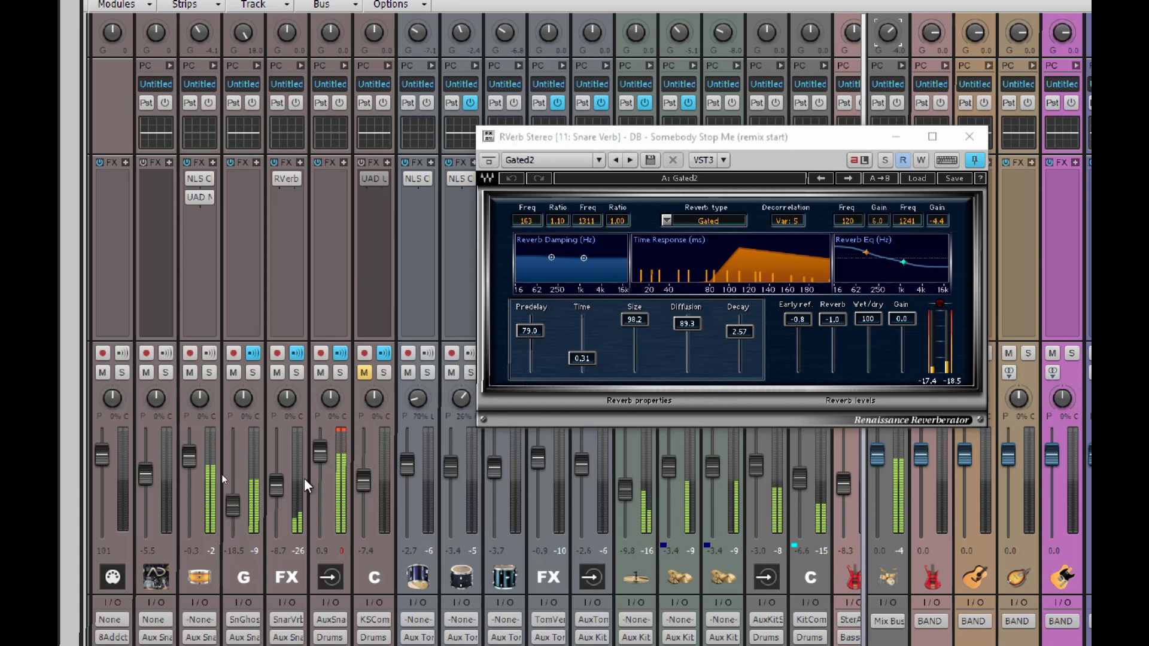
left_click(344, 435)
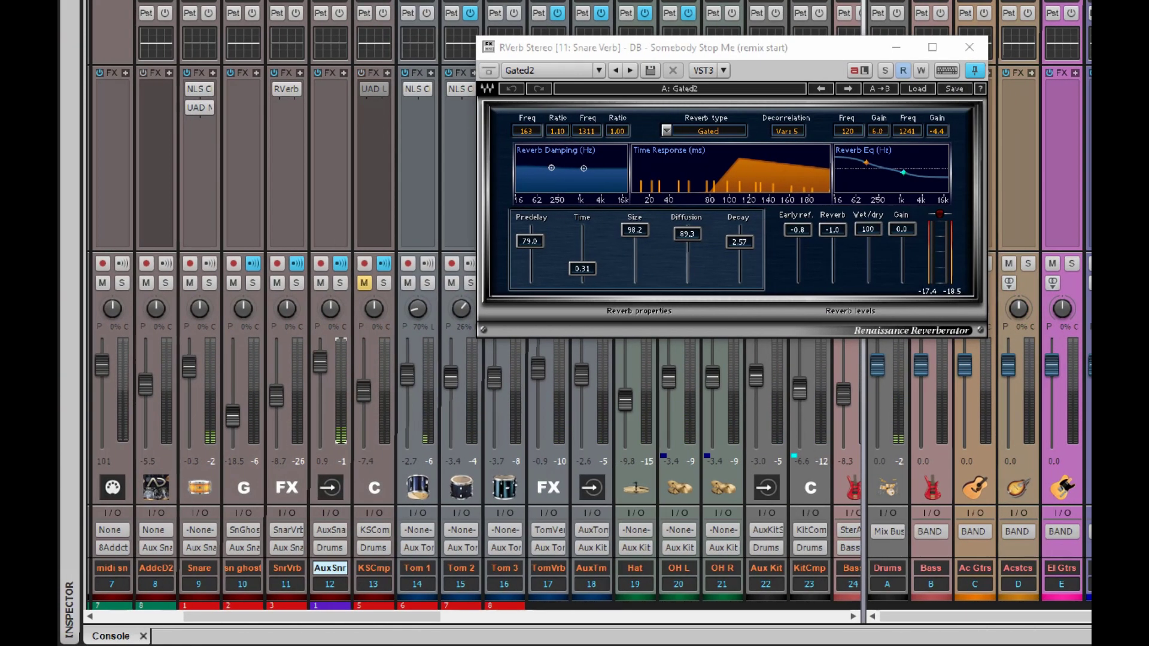
Reset the Aux Snare channel's peak reading and close the Snare Verb's RVerb Stereo window
left_click_drag(330, 615, 297, 608)
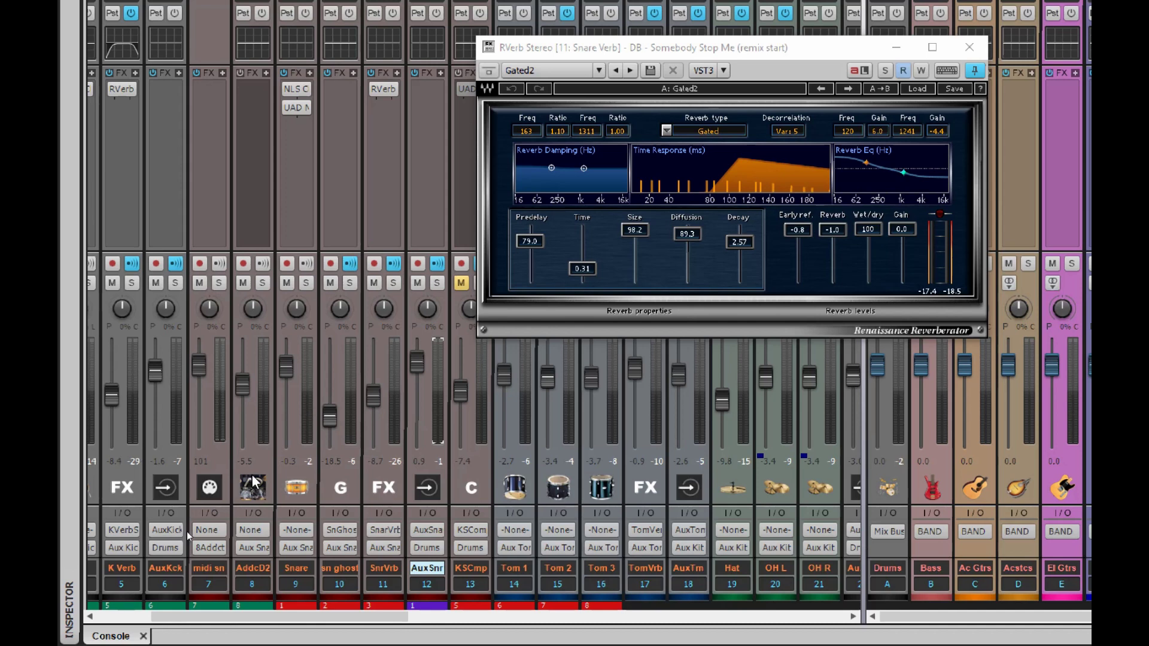
left_click_drag(248, 617, 271, 613)
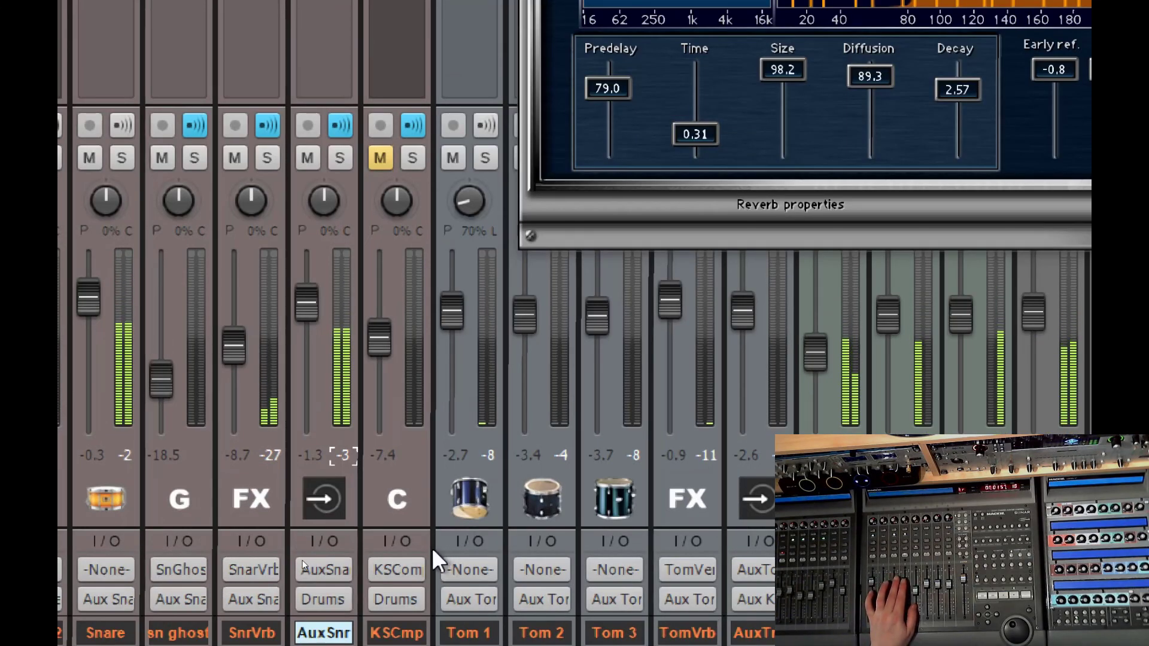
left_click(345, 458)
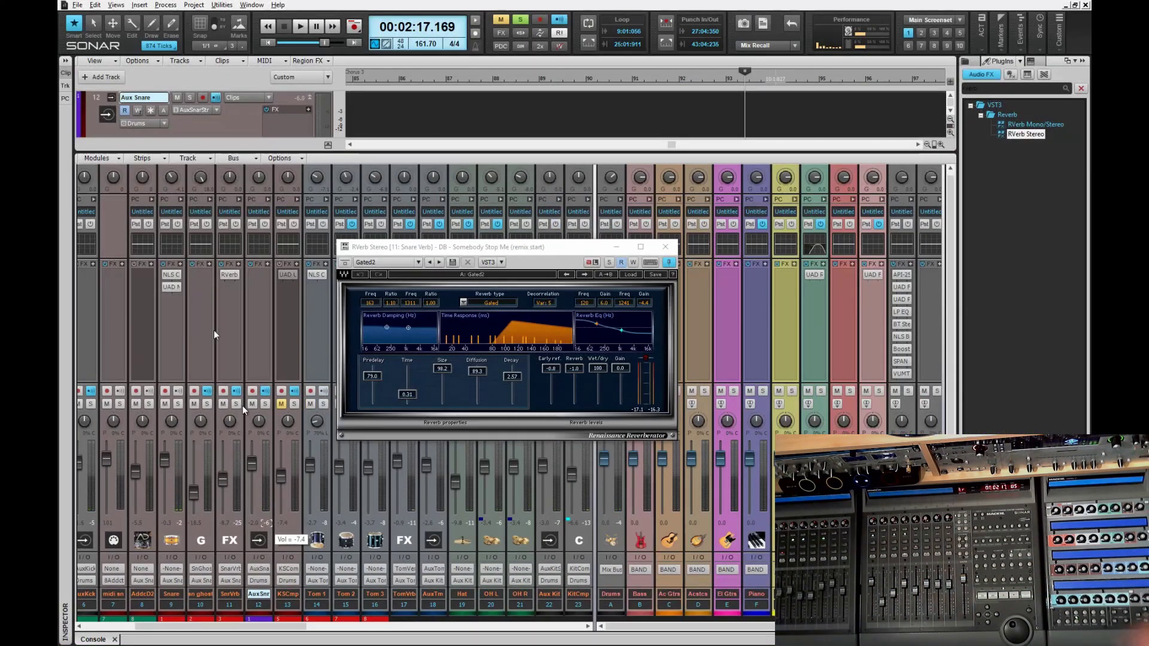
left_click(665, 246)
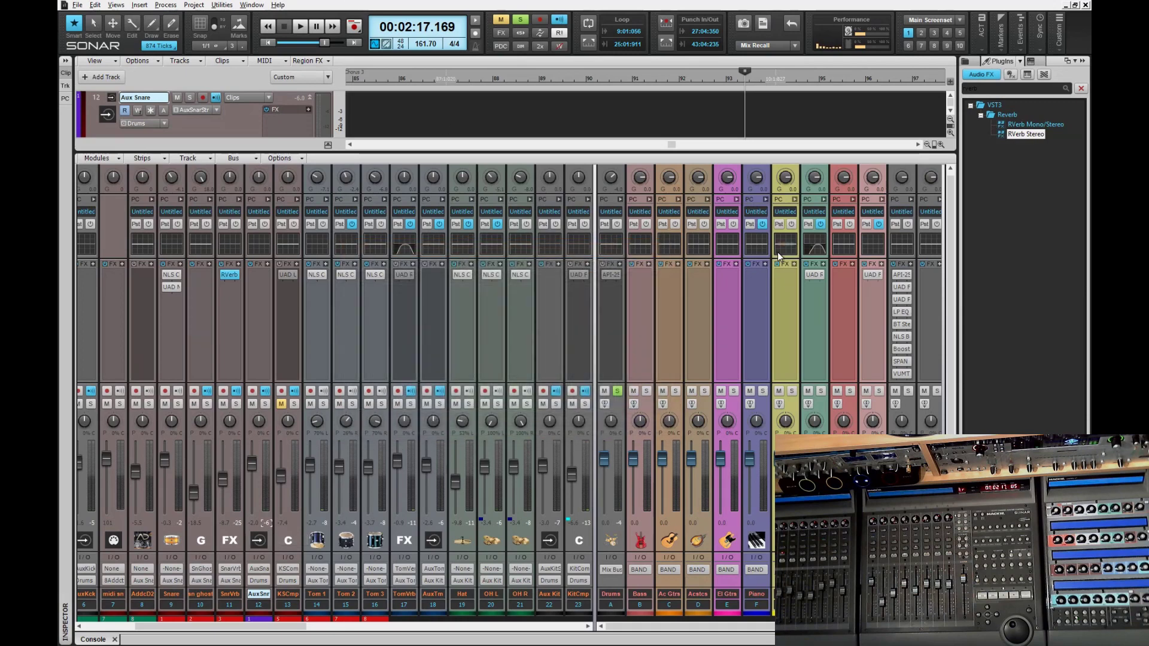